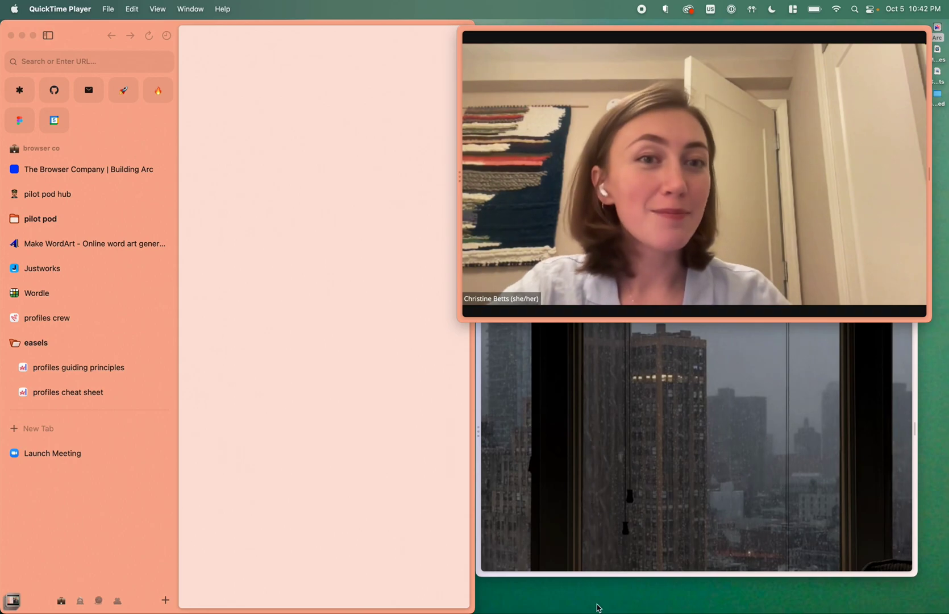
# - Launch Chrome as the browser co profile and search Google for 'doing some work'
pyautogui.moveTo(551, 609)
pyautogui.click(518, 598)
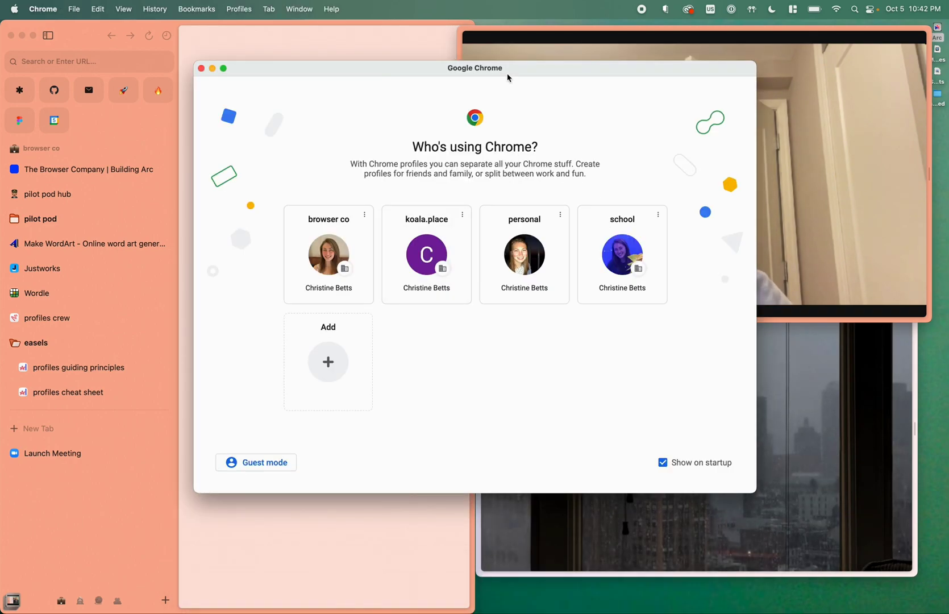
pyautogui.moveTo(508, 77); pyautogui.dragTo(331, 234)
pyautogui.click(161, 413)
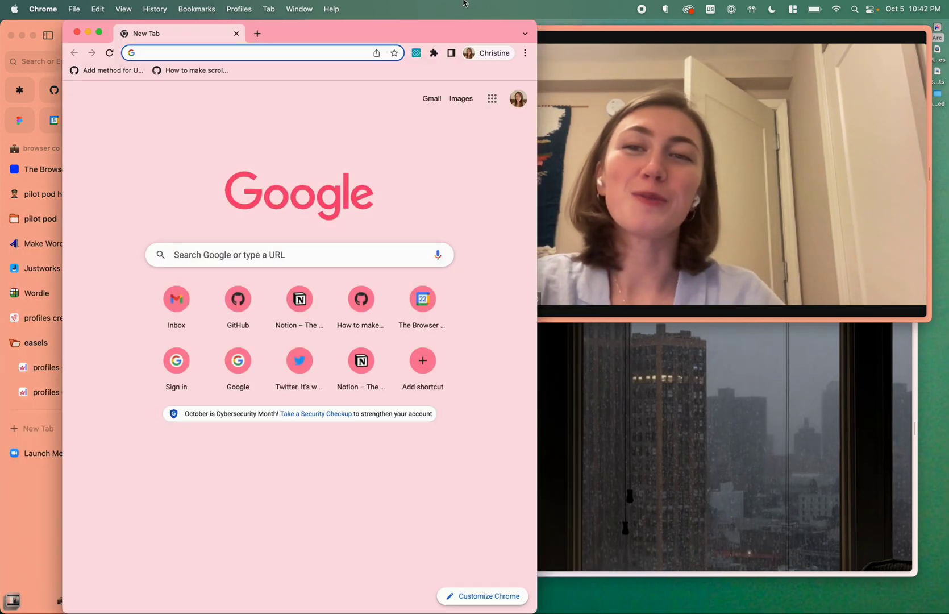
pyautogui.moveTo(430, 66); pyautogui.dragTo(418, 46)
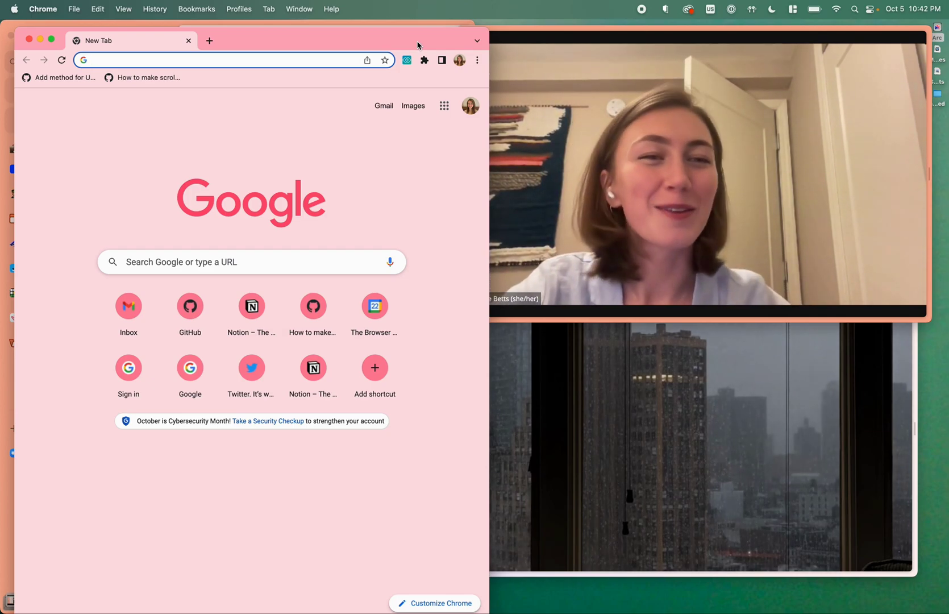
pyautogui.moveTo(418, 45); pyautogui.dragTo(423, 41)
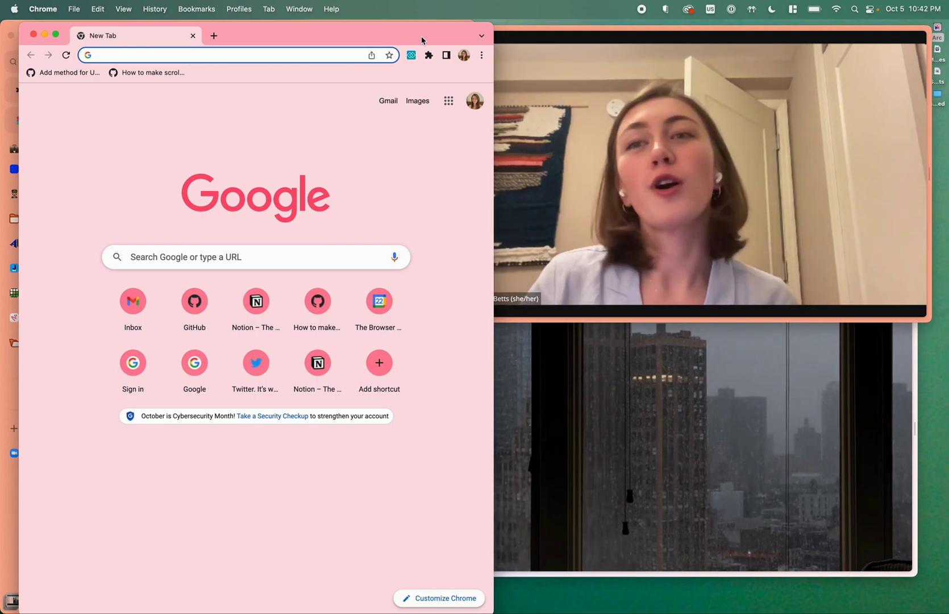
pyautogui.write('doi')
pyautogui.press('Return')
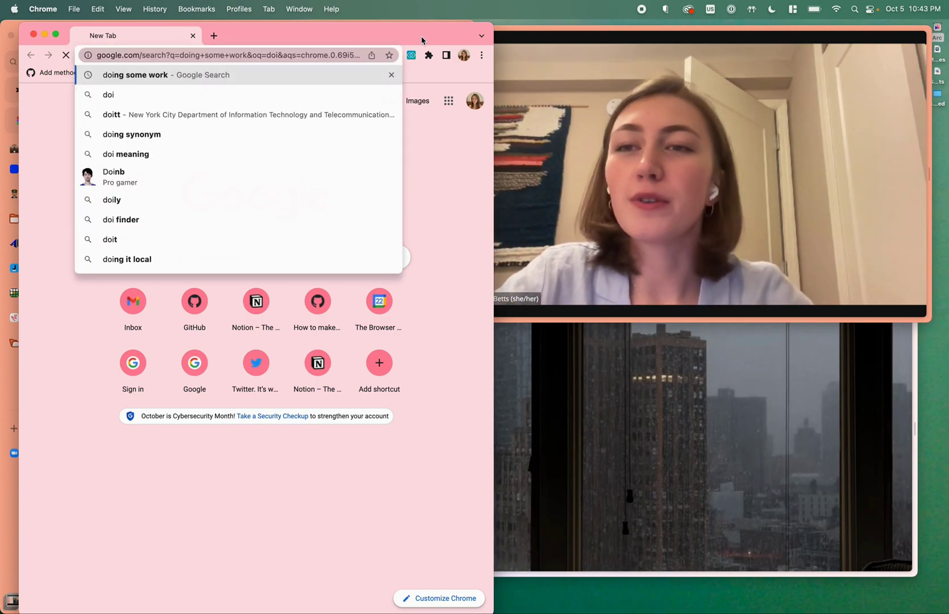
# - Open a window for the next Chrome profile and load its saved NPR article
pyautogui.press('super+shift+m')
pyautogui.press('Down')
pyautogui.press('Return')
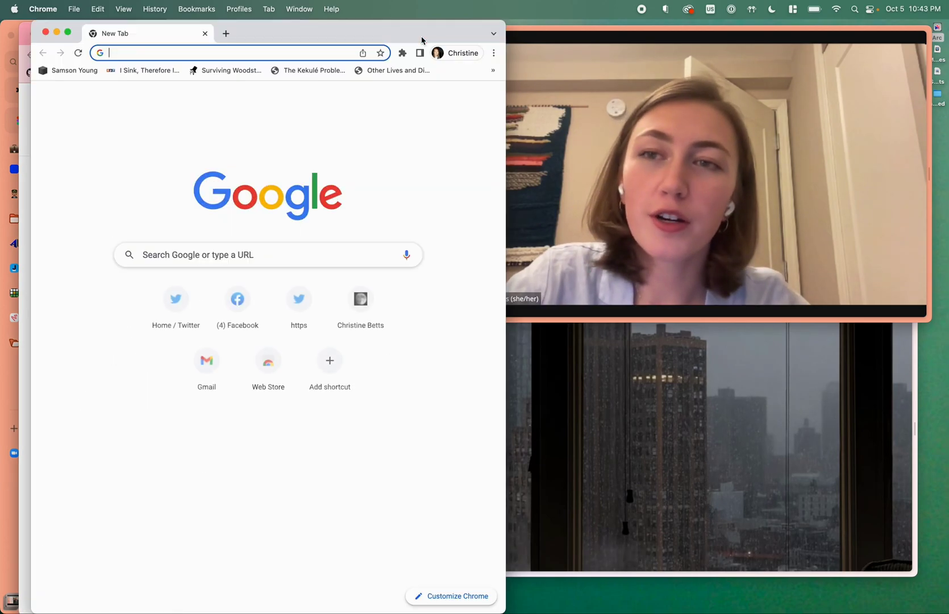
pyautogui.moveTo(420, 29); pyautogui.dragTo(418, 49)
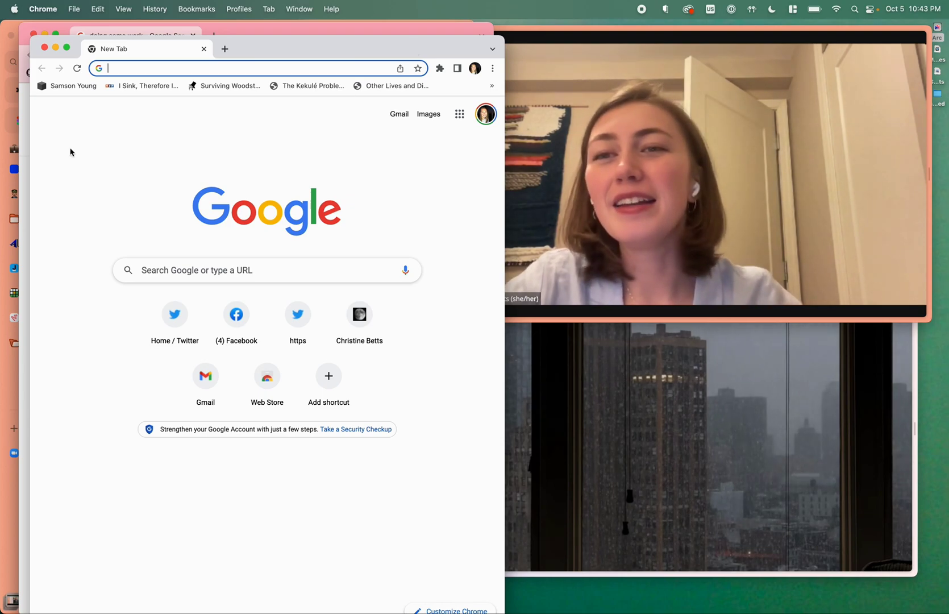
pyautogui.click(134, 86)
pyautogui.moveTo(313, 48); pyautogui.dragTo(314, 64)
# - Open the tweet link shared in the Messages conversation in Chrome
pyautogui.click(266, 32)
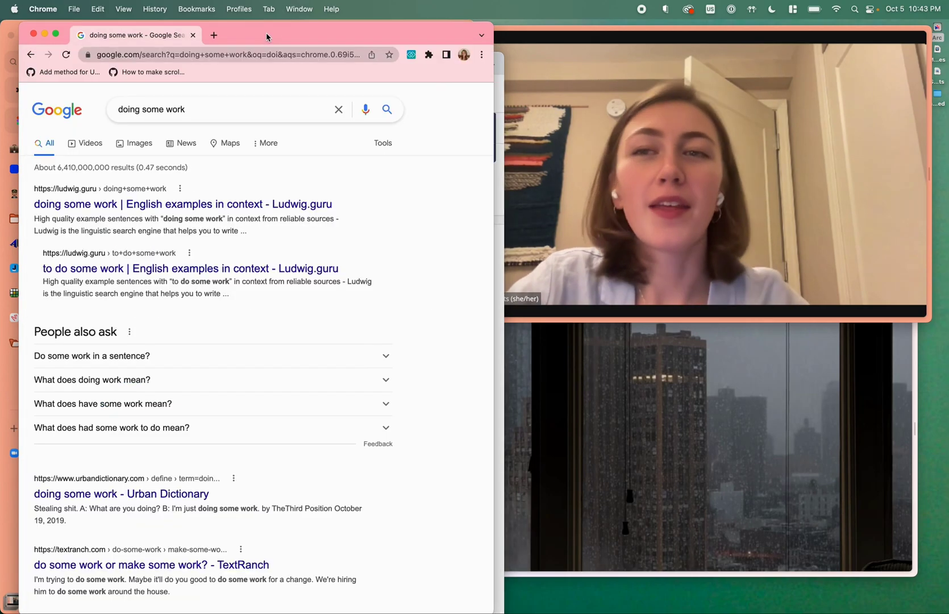
pyautogui.click(438, 588)
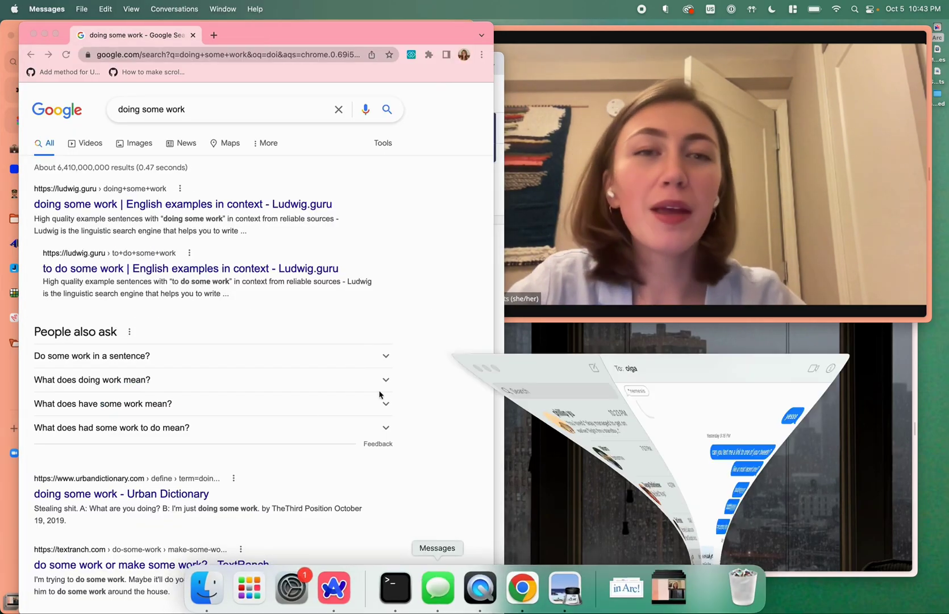
pyautogui.moveTo(495, 384); pyautogui.dragTo(217, 196)
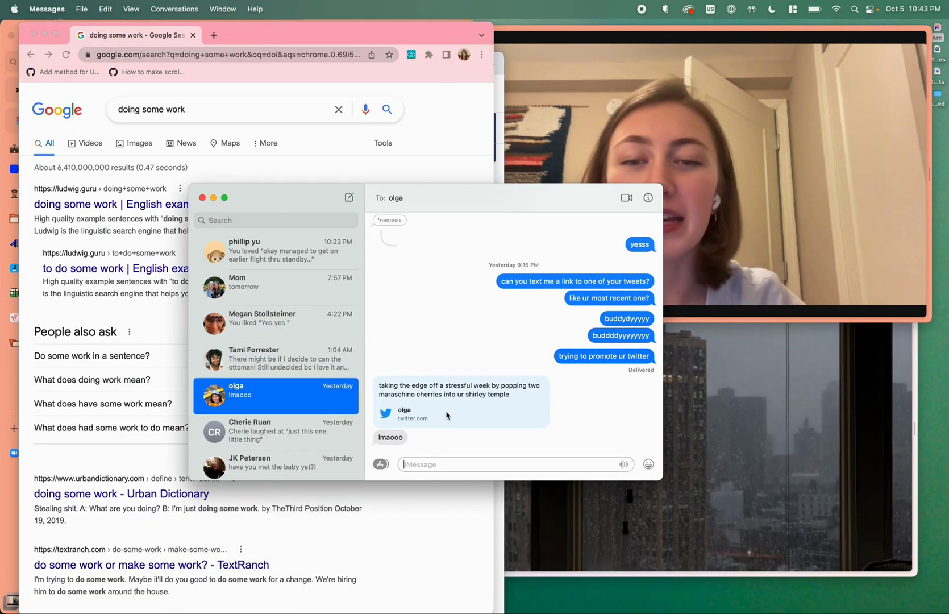
pyautogui.moveTo(439, 203); pyautogui.dragTo(436, 293)
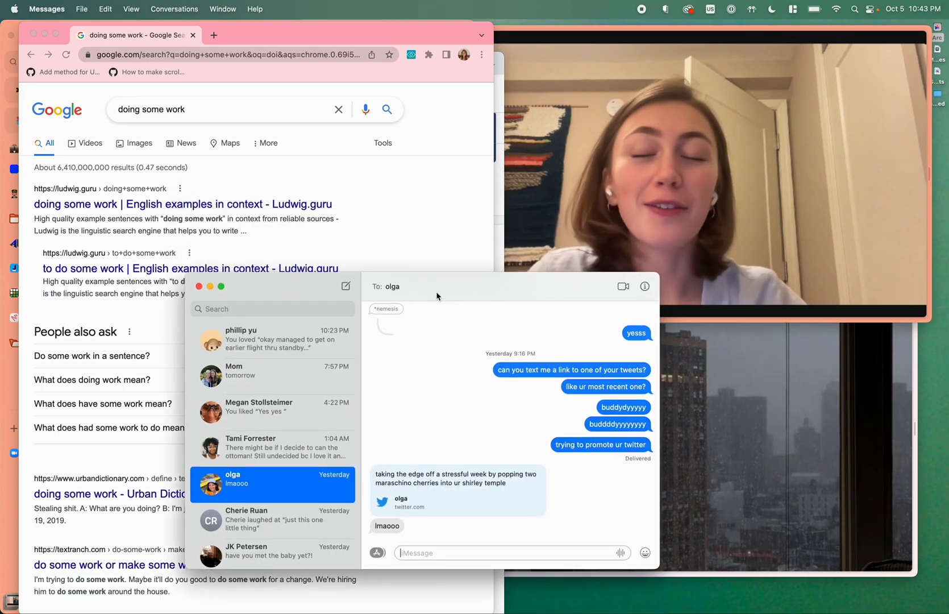
pyautogui.click(486, 484)
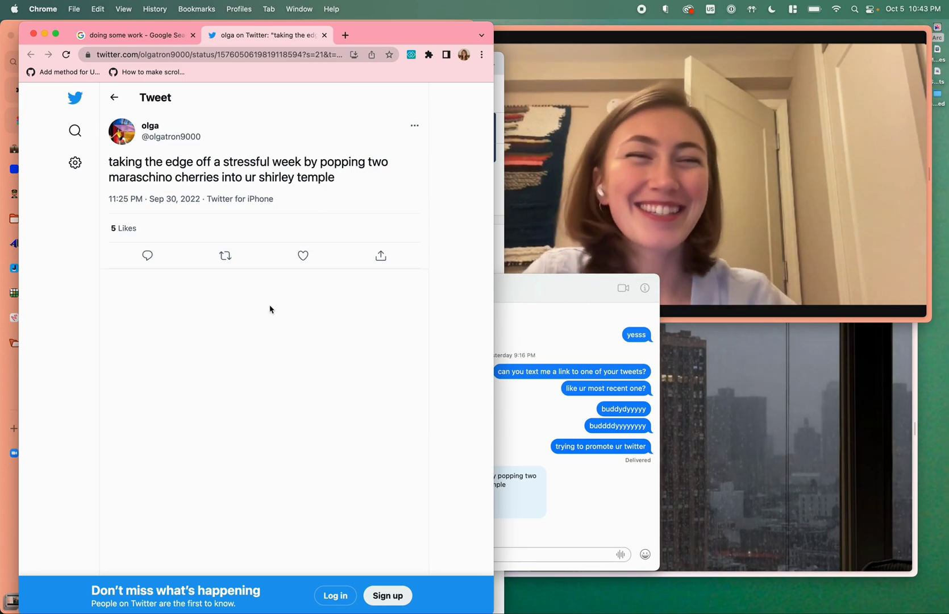
pyautogui.moveTo(556, 297); pyautogui.dragTo(683, 408)
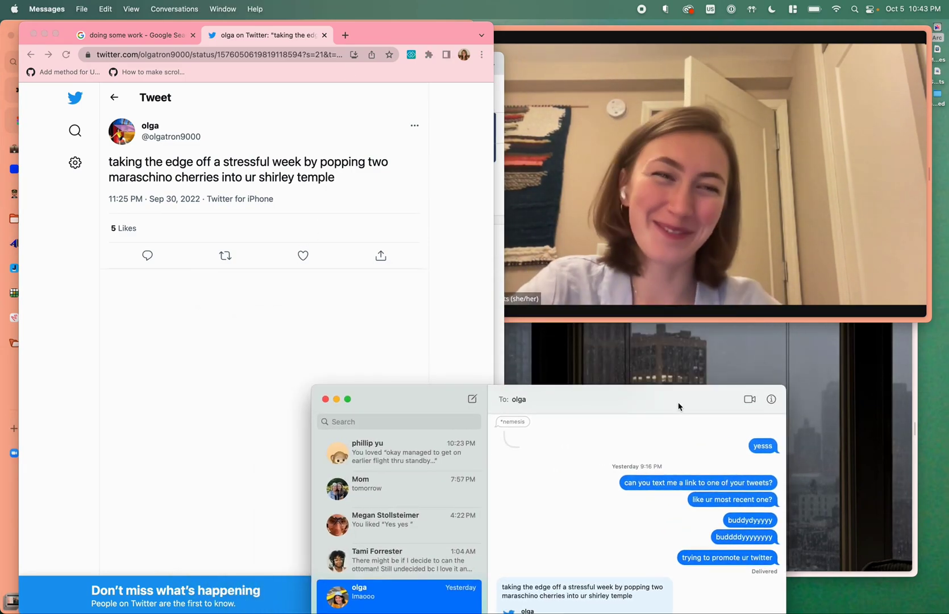
# - Try liking the tweet, then close the log-in prompt that appears
pyautogui.click(298, 294)
pyautogui.click(304, 257)
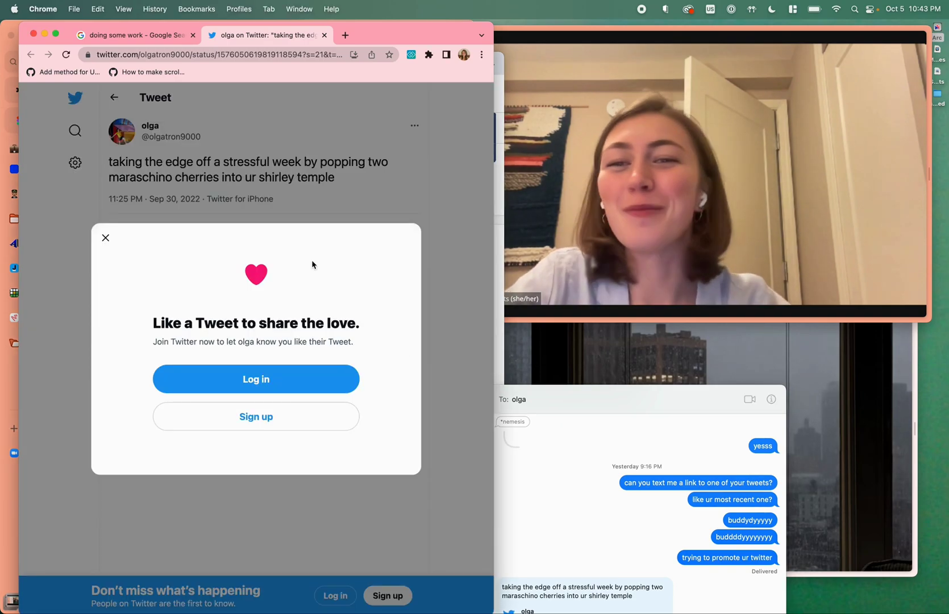
pyautogui.click(105, 241)
pyautogui.moveTo(382, 37); pyautogui.dragTo(379, 197)
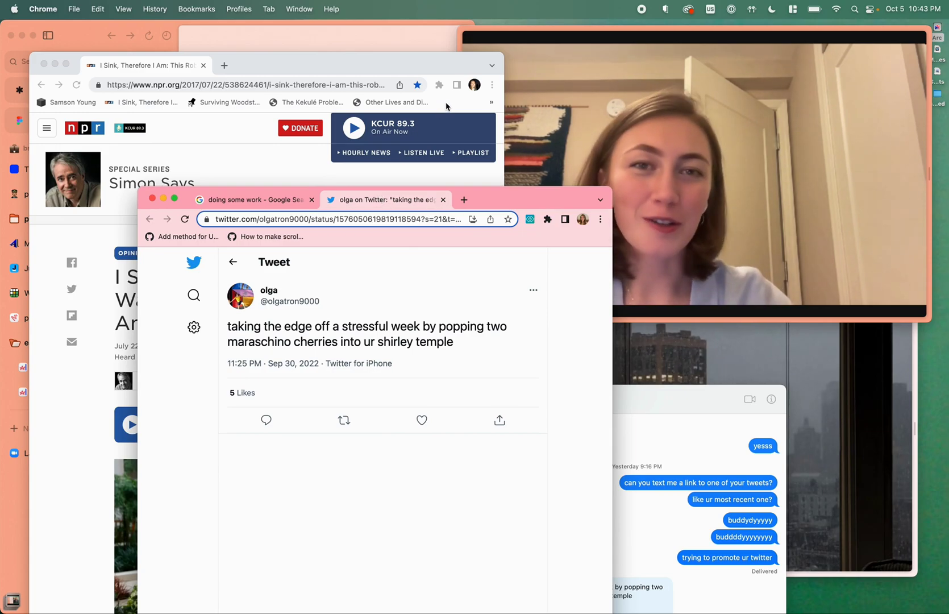
# - Copy the tweet's URL and Paste and Go in a new tab of the NPR profile window
pyautogui.click(432, 218)
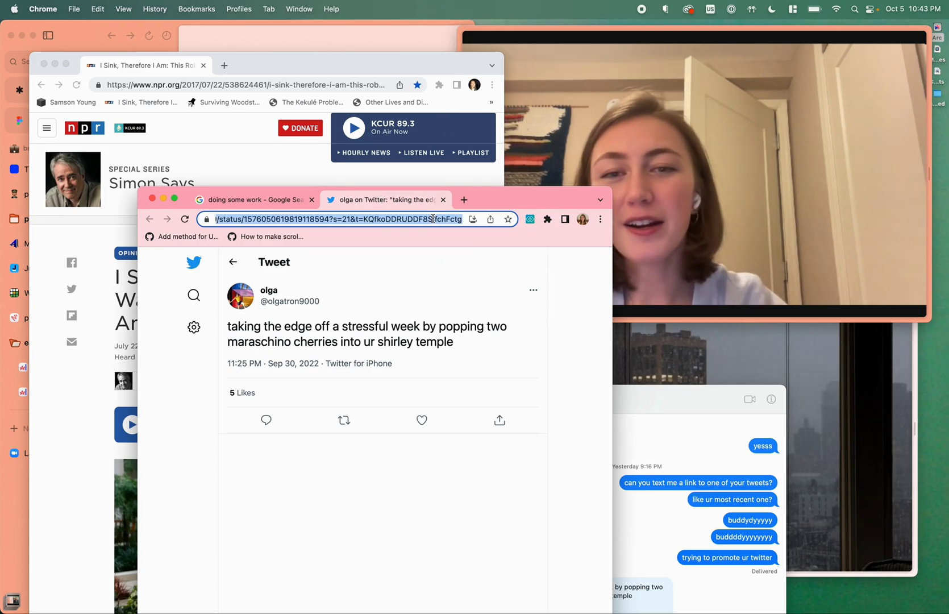
pyautogui.rightClick(434, 219)
pyautogui.click(449, 291)
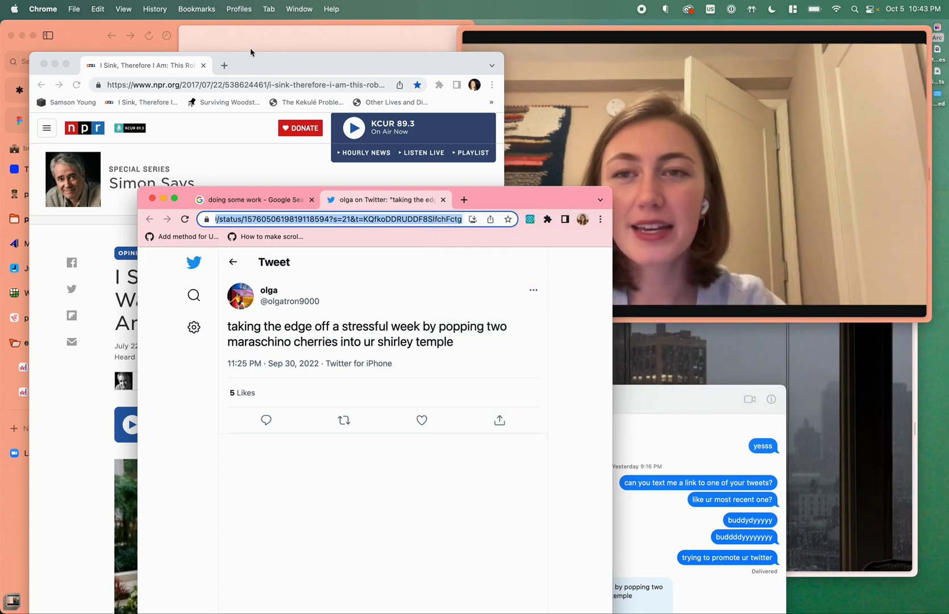
pyautogui.click(296, 136)
pyautogui.click(224, 66)
pyautogui.rightClick(211, 84)
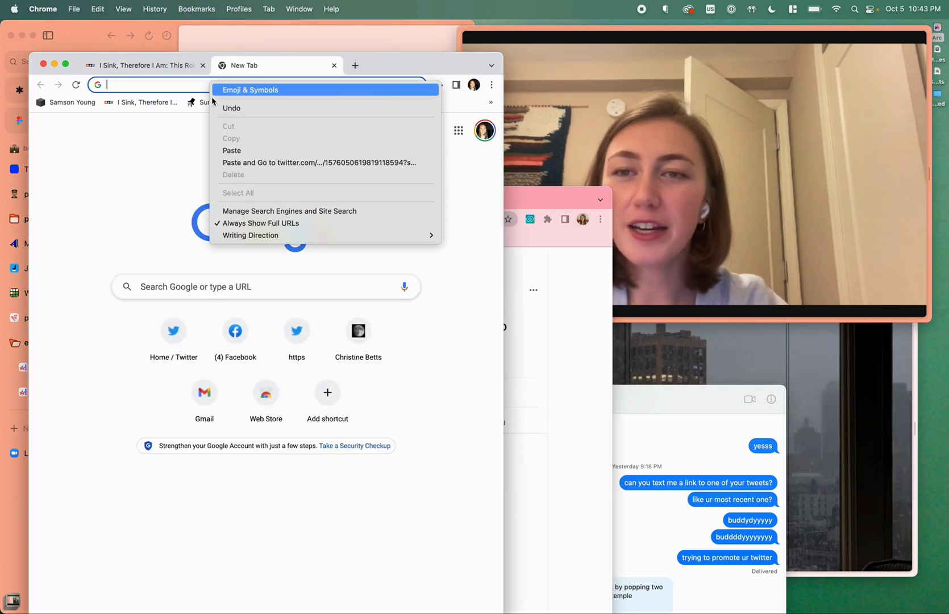
pyautogui.click(245, 167)
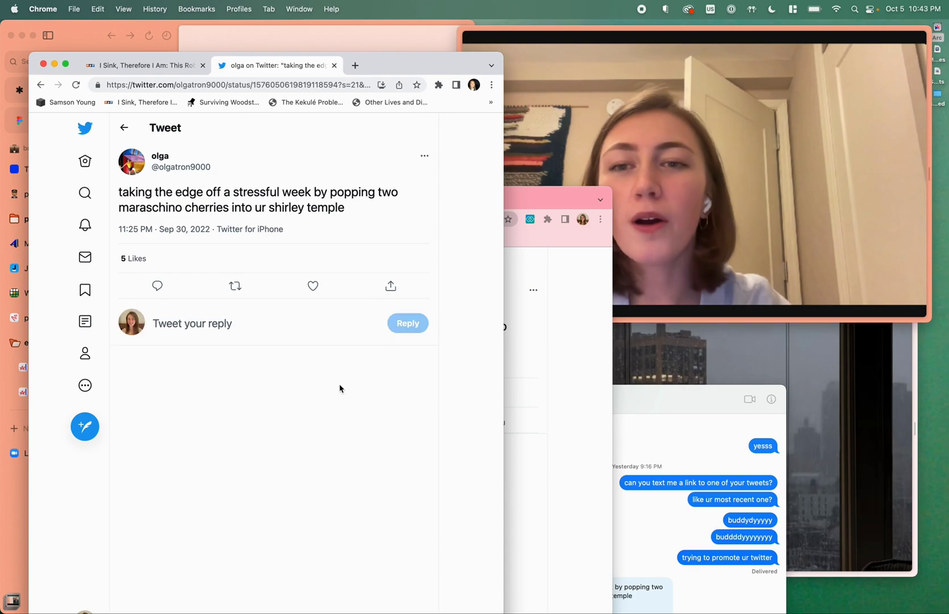
# - Like and then unlike the tweet while signed in, and close both Chrome windows
pyautogui.click(313, 286)
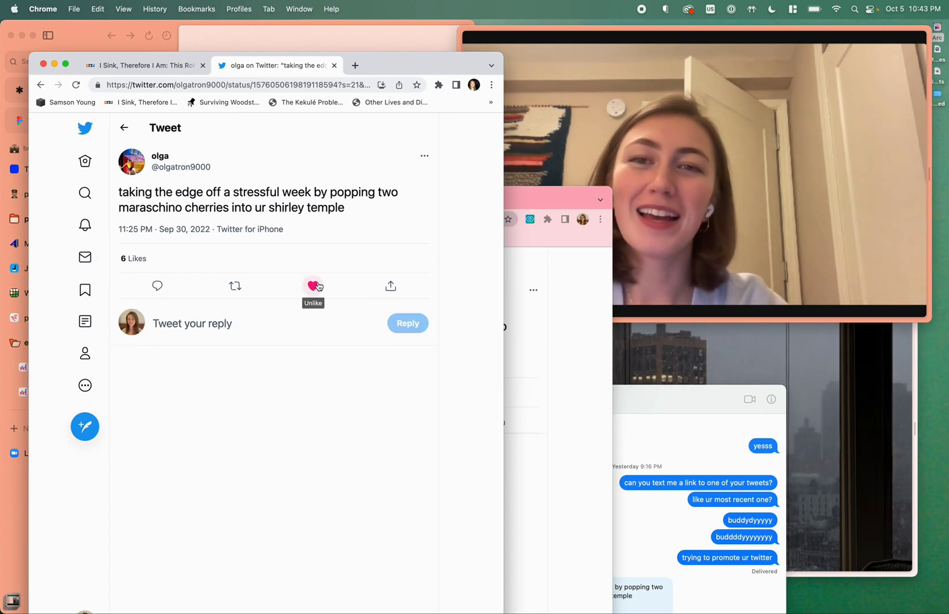
pyautogui.click(314, 286)
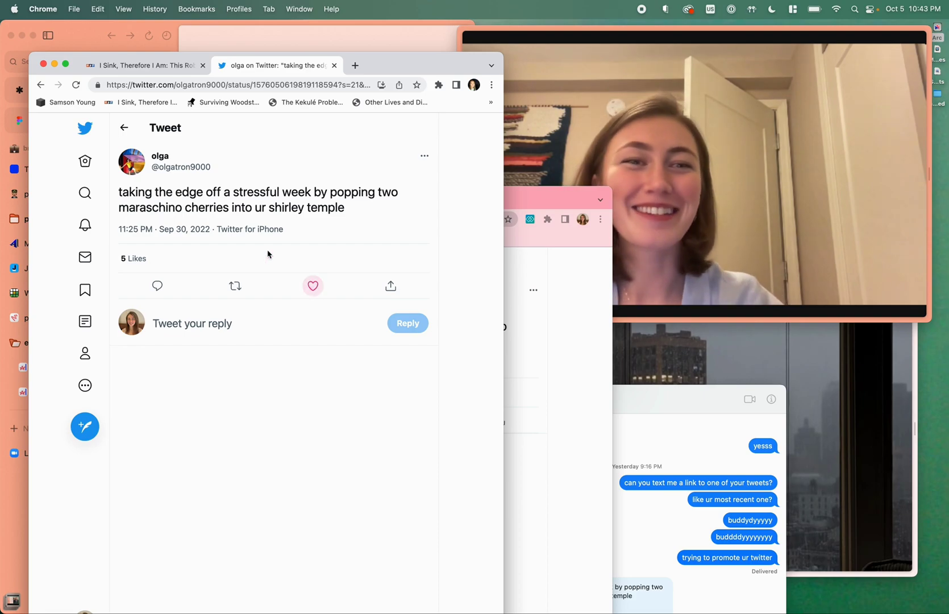
pyautogui.click(43, 65)
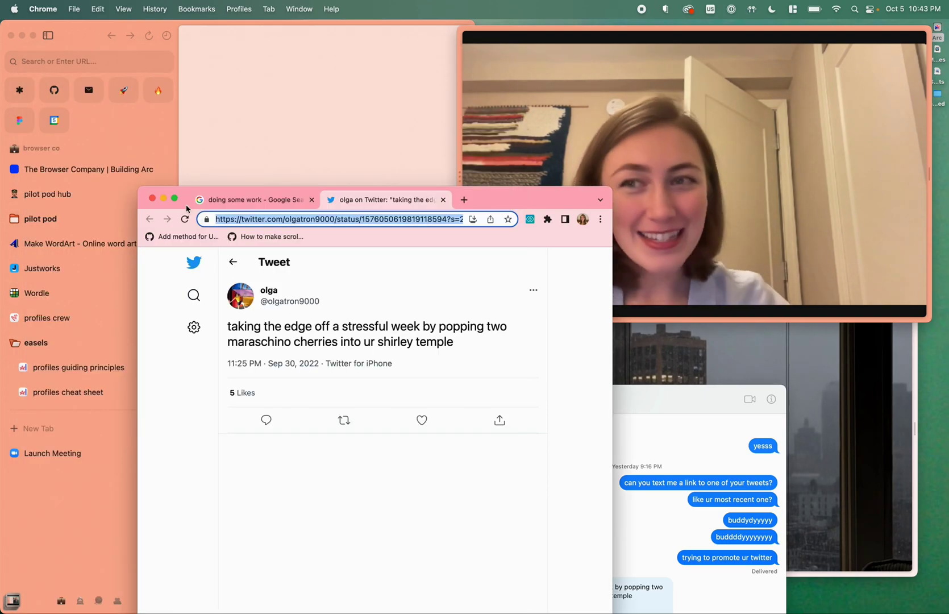
pyautogui.click(152, 201)
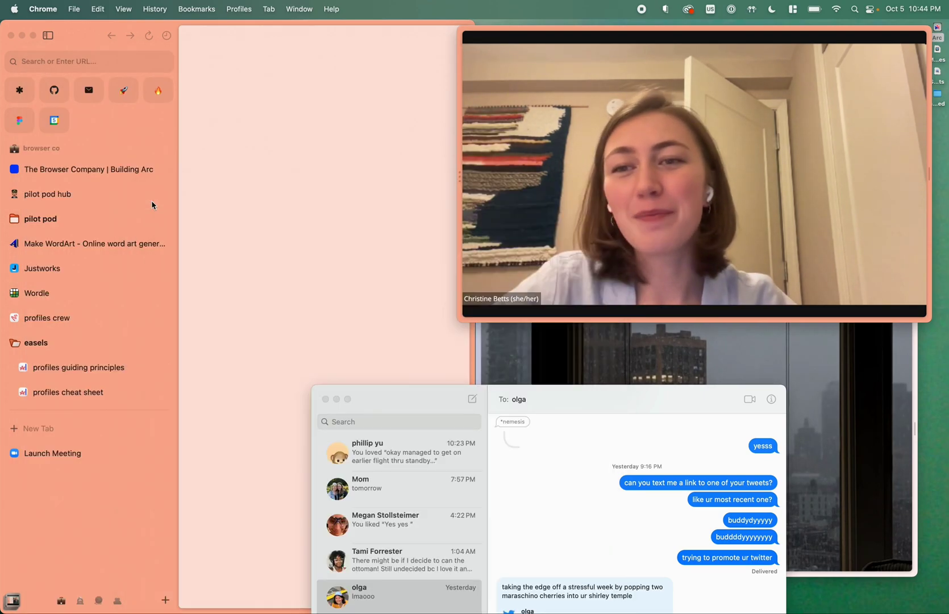
# - Close Messages, return to Arc, and collapse the easels folder
pyautogui.click(325, 399)
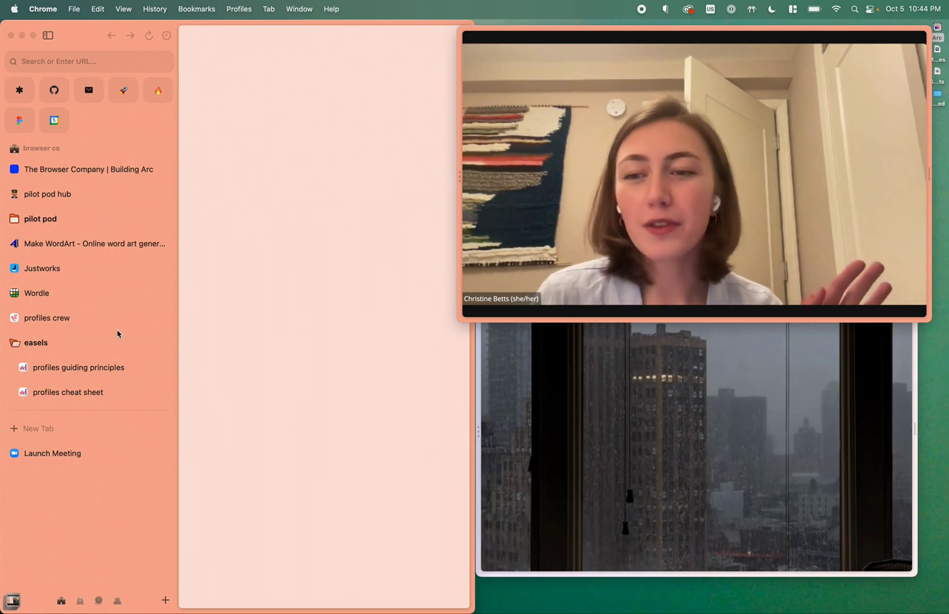
pyautogui.click(90, 341)
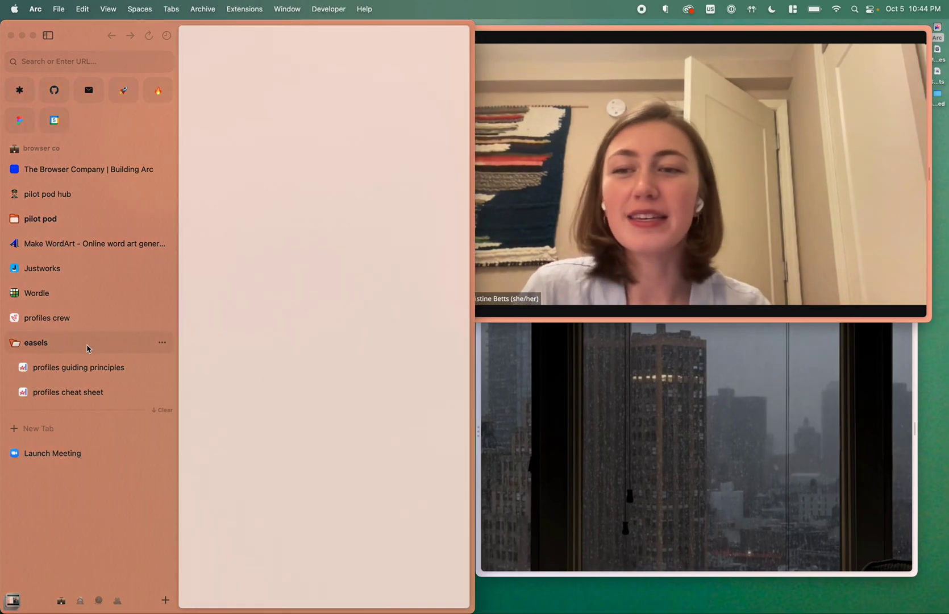
pyautogui.click(89, 343)
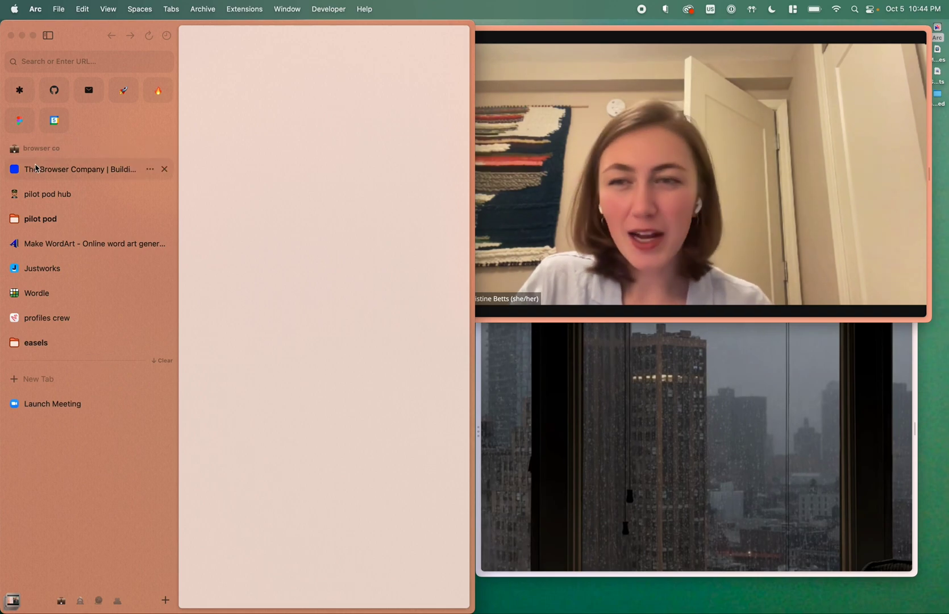
# - Swipe across the Arc spaces to the profiles space, then switch to browser co
pyautogui.hscroll(5, 105, 452)
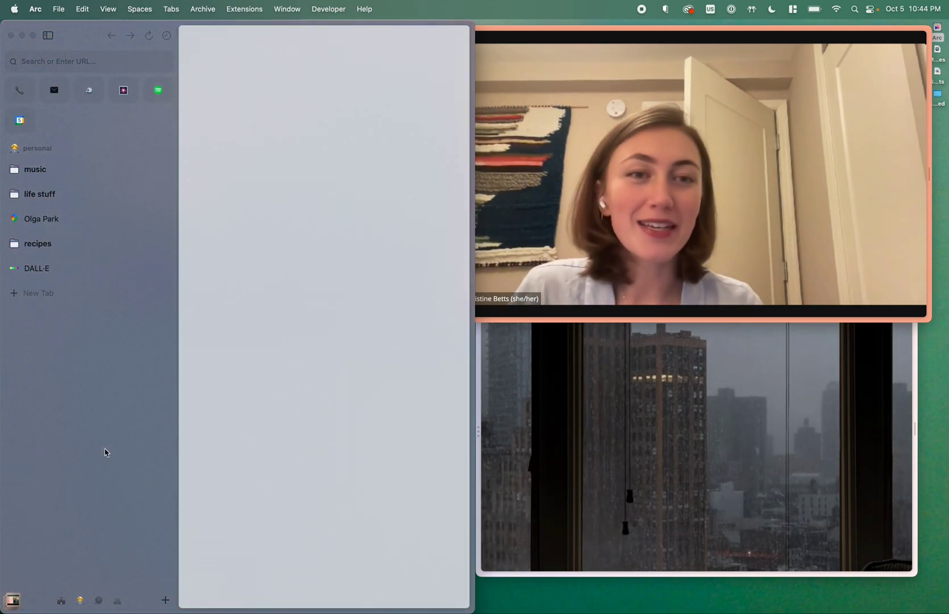
pyautogui.hscroll(1, 105, 453)
pyautogui.hscroll(4, 105, 453)
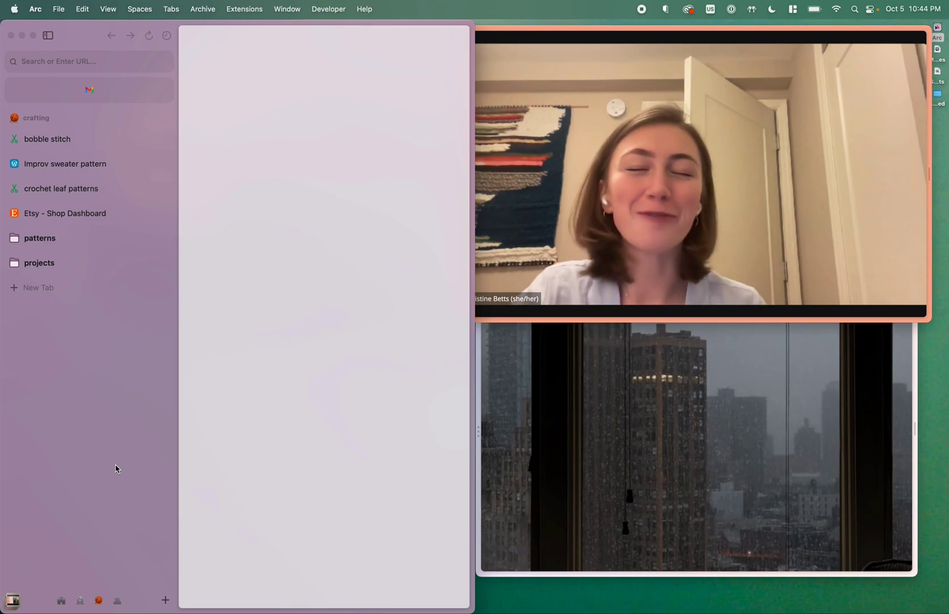
pyautogui.hscroll(3, 116, 468)
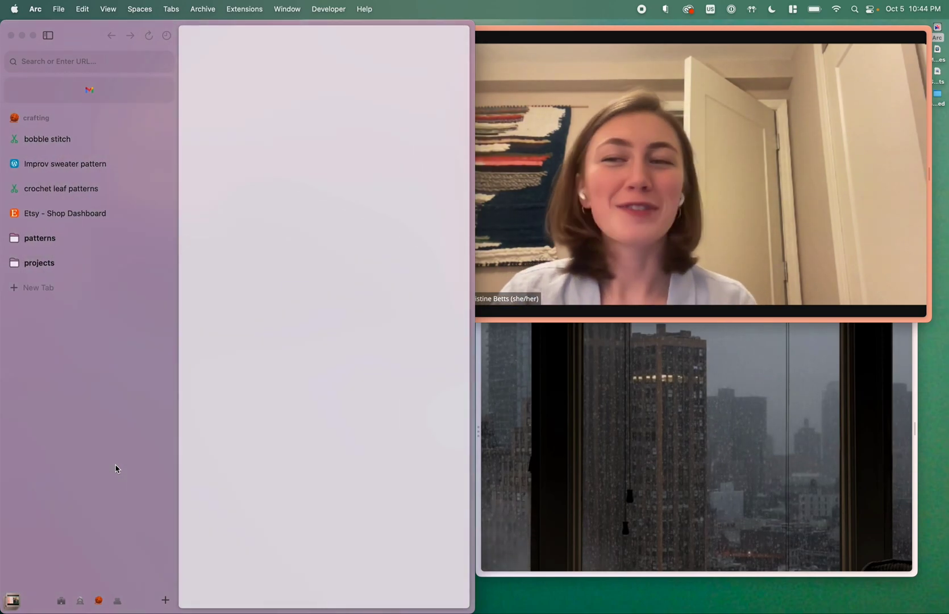
pyautogui.hscroll(3, 116, 468)
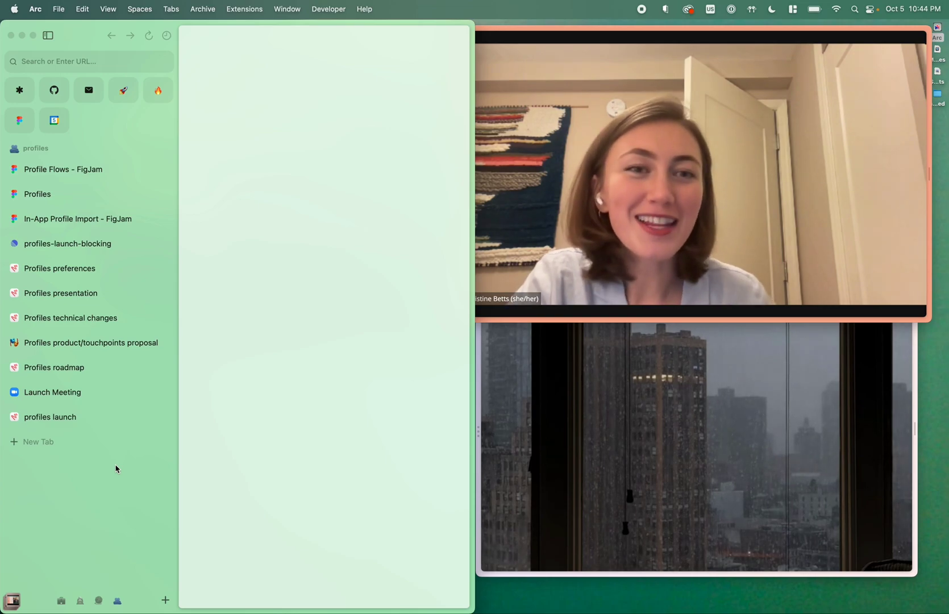
pyautogui.click(61, 600)
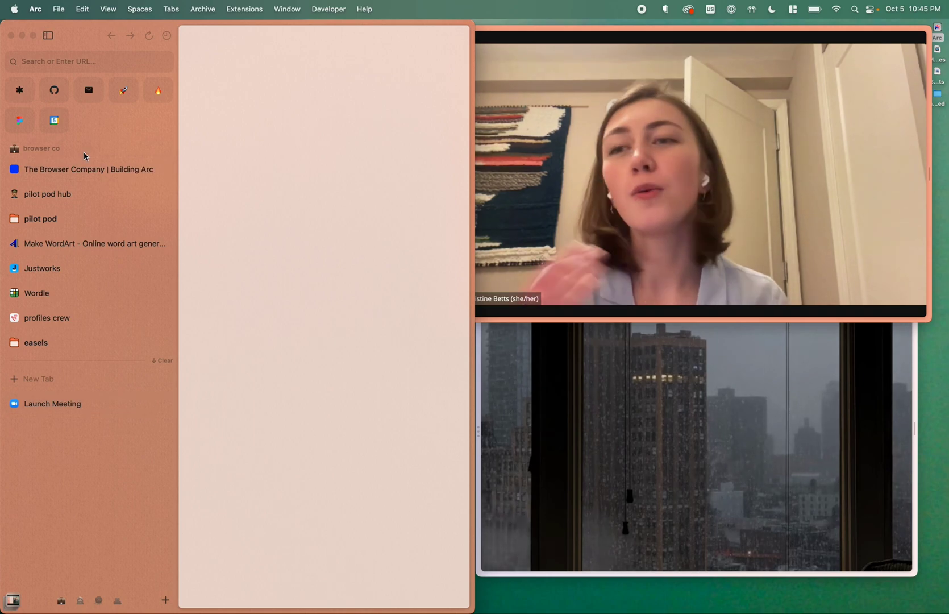
# - Drag the profiles space icon into the second slot, then return to browser co
pyautogui.moveTo(87, 151)
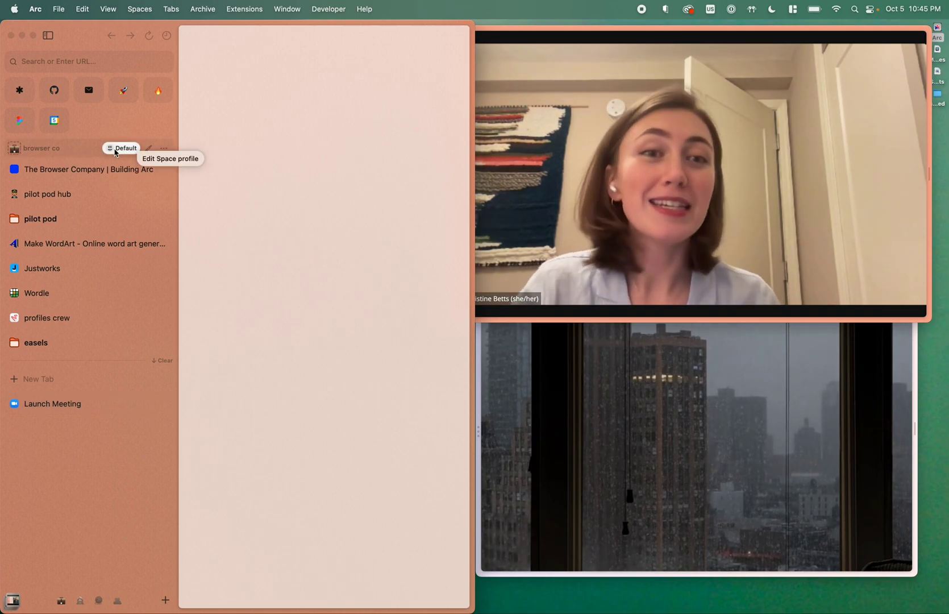
pyautogui.click(118, 600)
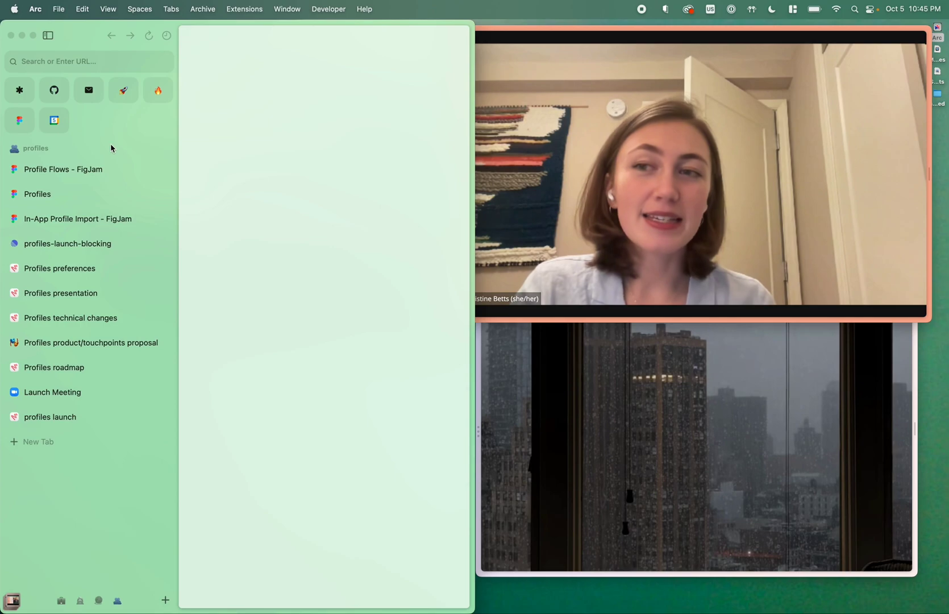
pyautogui.moveTo(120, 151)
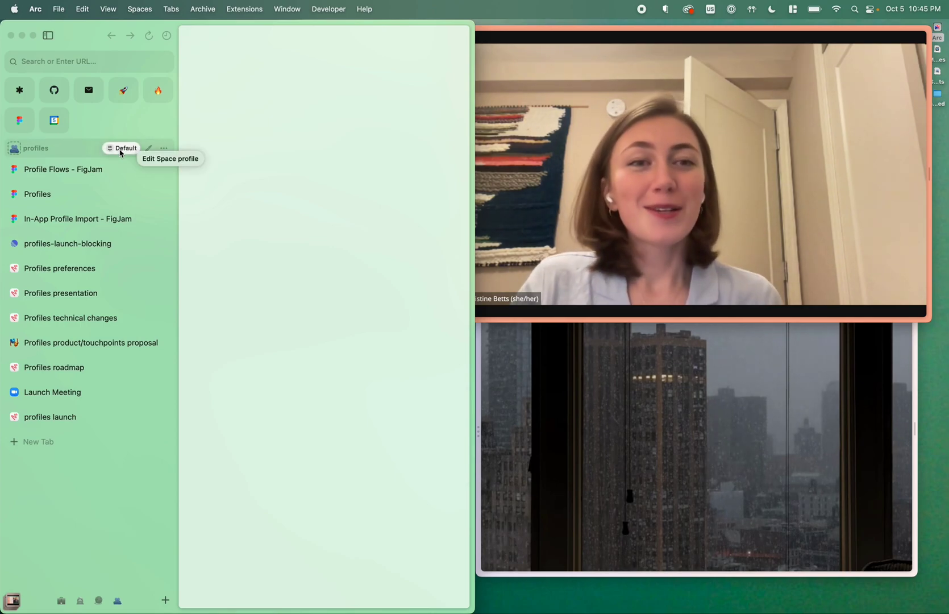
pyautogui.click(63, 598)
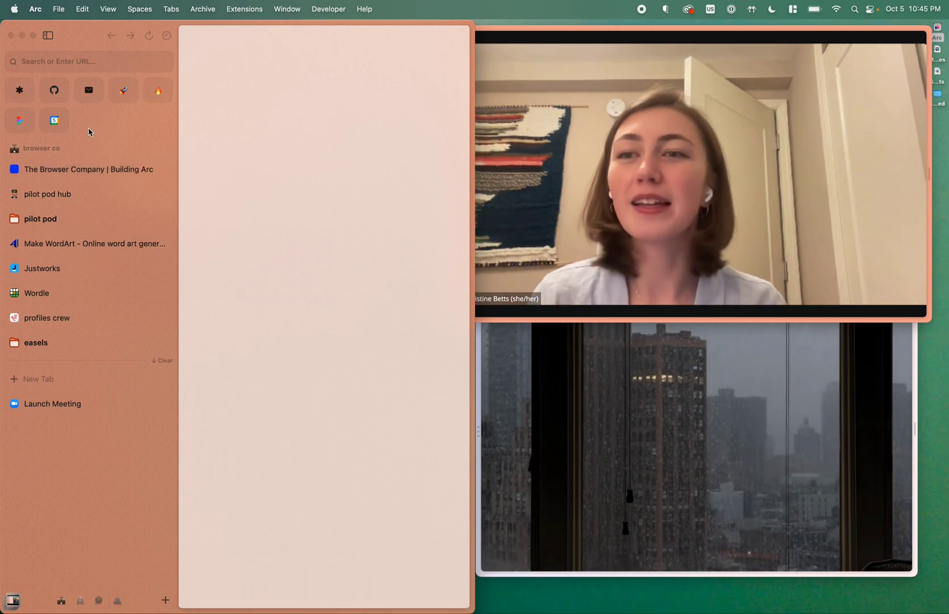
pyautogui.hscroll(5, 79, 597)
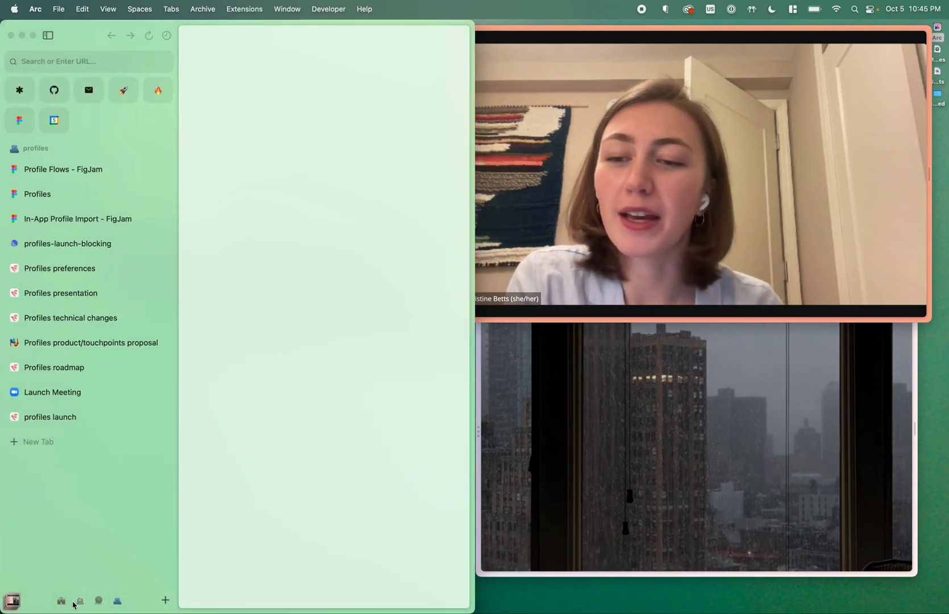
pyautogui.moveTo(114, 606); pyautogui.dragTo(73, 605)
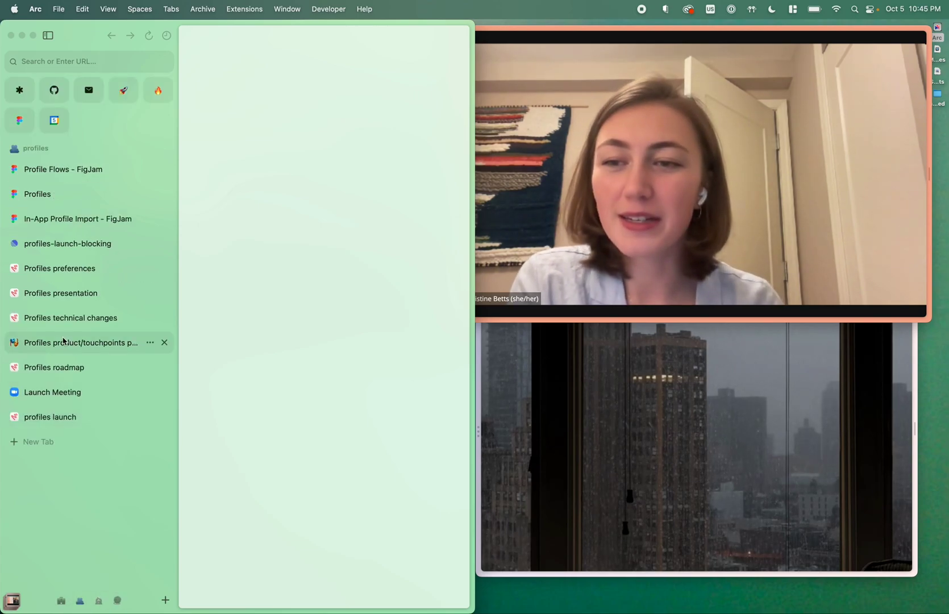
pyautogui.click(61, 601)
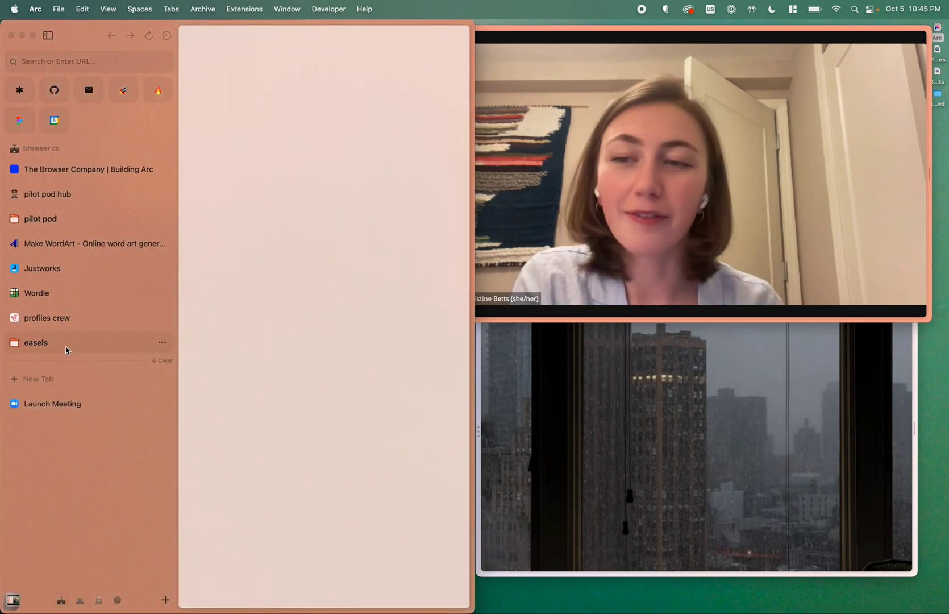
# - Open the Wordle tab and close its How To Play guide
pyautogui.click(72, 300)
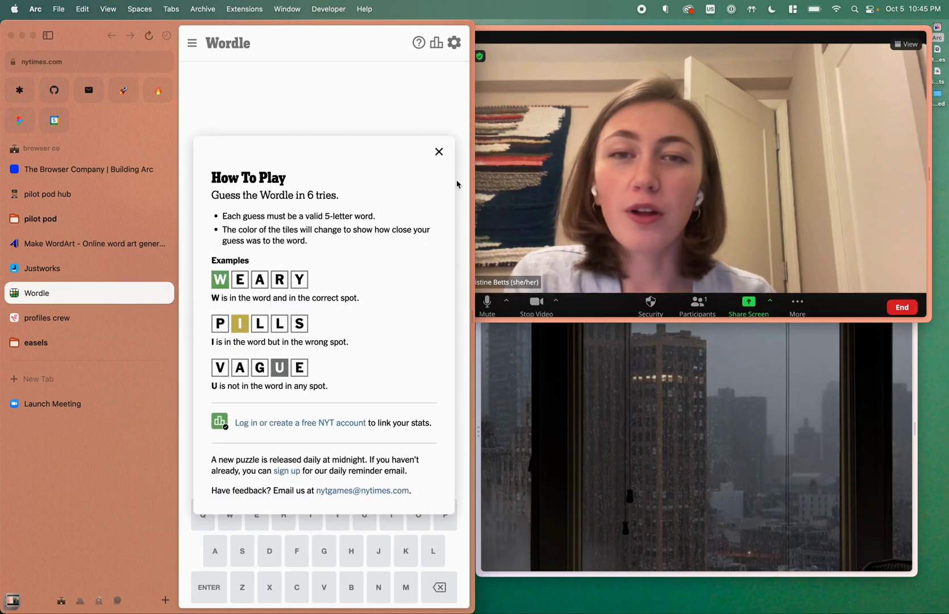
pyautogui.click(438, 164)
pyautogui.hscroll(3, 81, 422)
pyautogui.hscroll(-3, 81, 422)
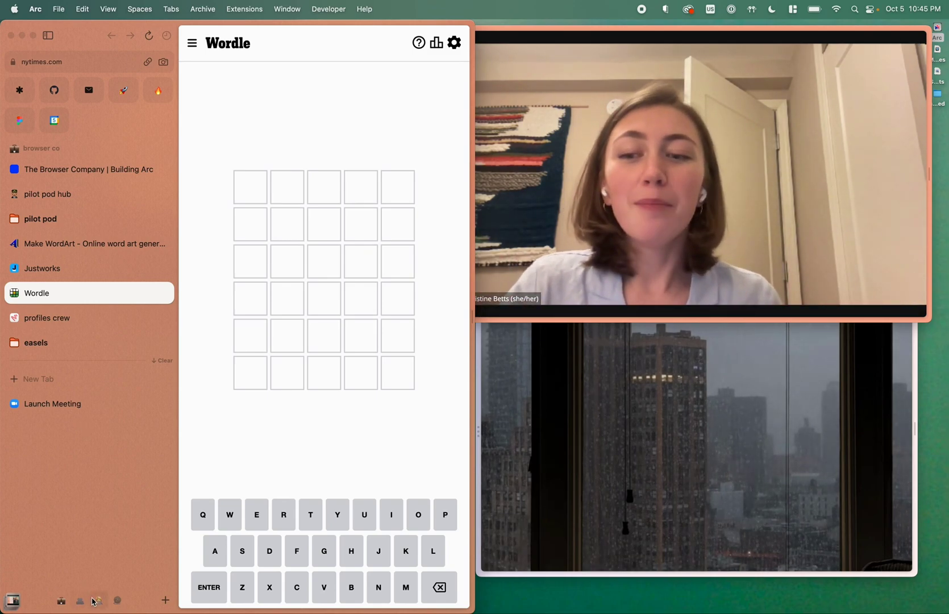
# - Switch to the personal space and swipe through crafting and personal, ending on profiles
pyautogui.click(97, 601)
pyautogui.moveTo(101, 148)
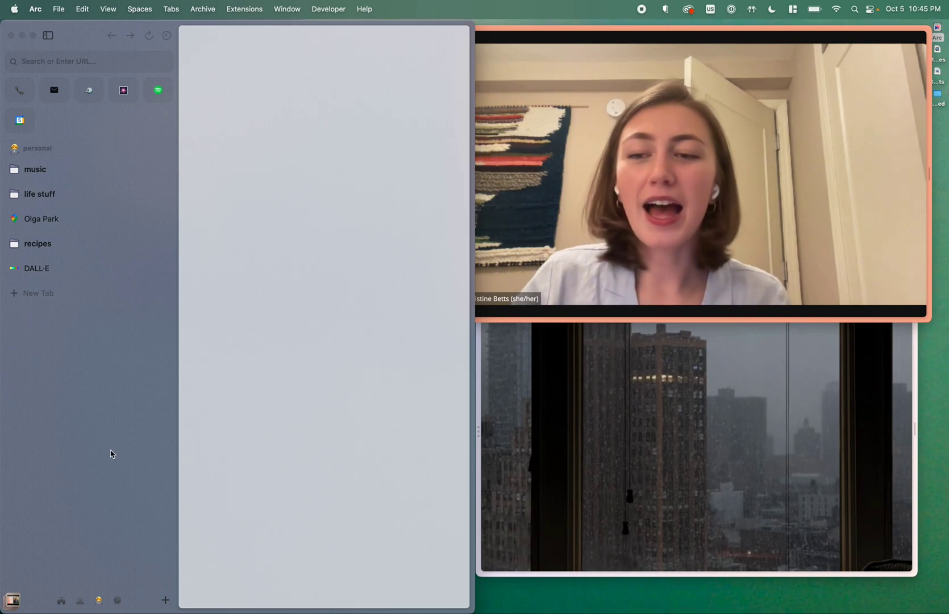
pyautogui.hscroll(-5, 59, 254)
pyautogui.hscroll(3, 102, 97)
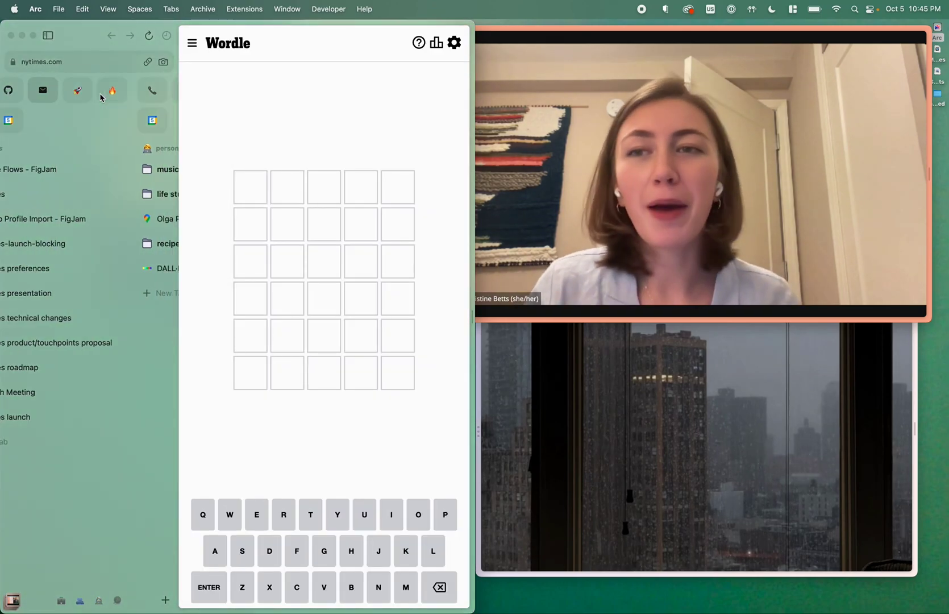
pyautogui.hscroll(3, 101, 97)
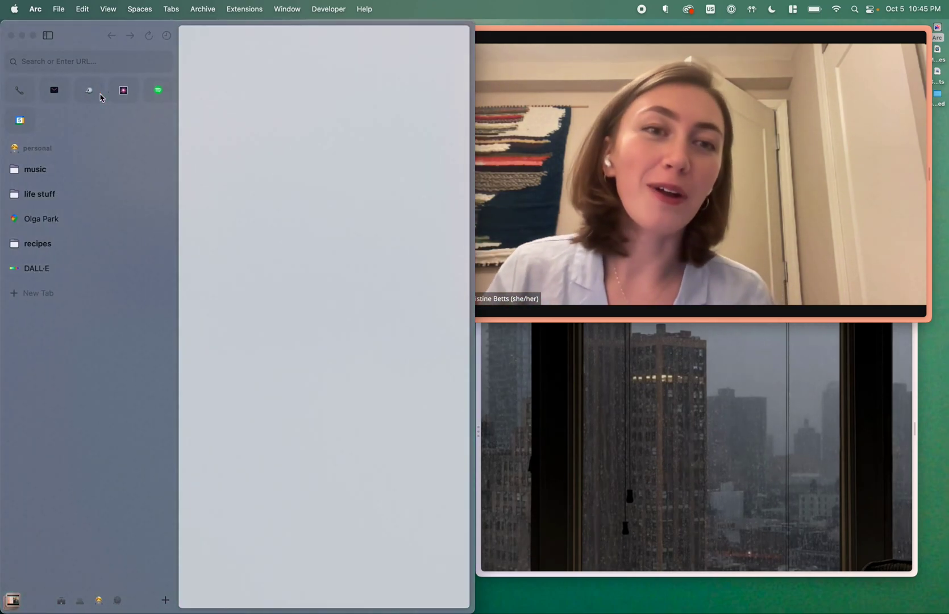
pyautogui.hscroll(-3, 101, 98)
pyautogui.hscroll(-3, 101, 98)
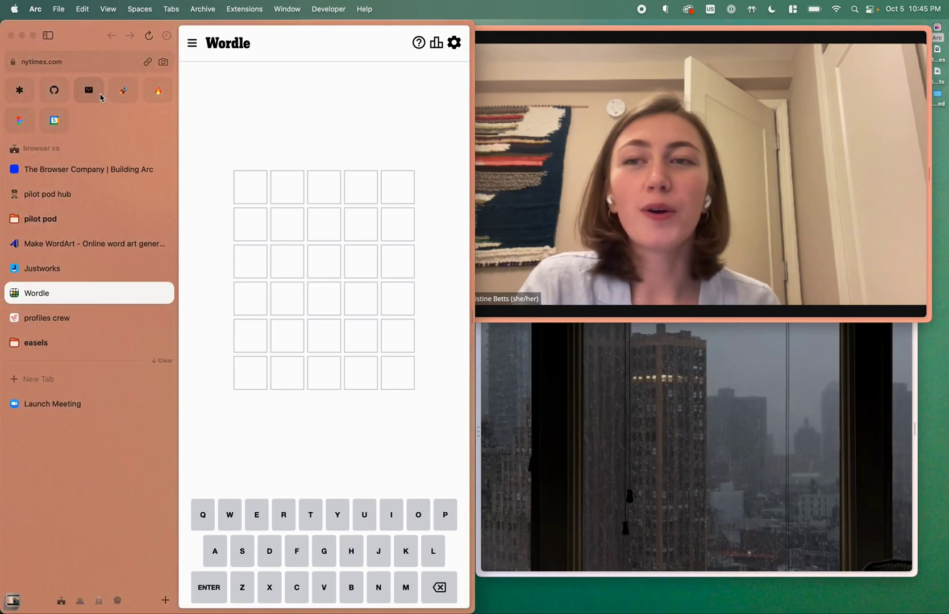
pyautogui.hscroll(3, 102, 98)
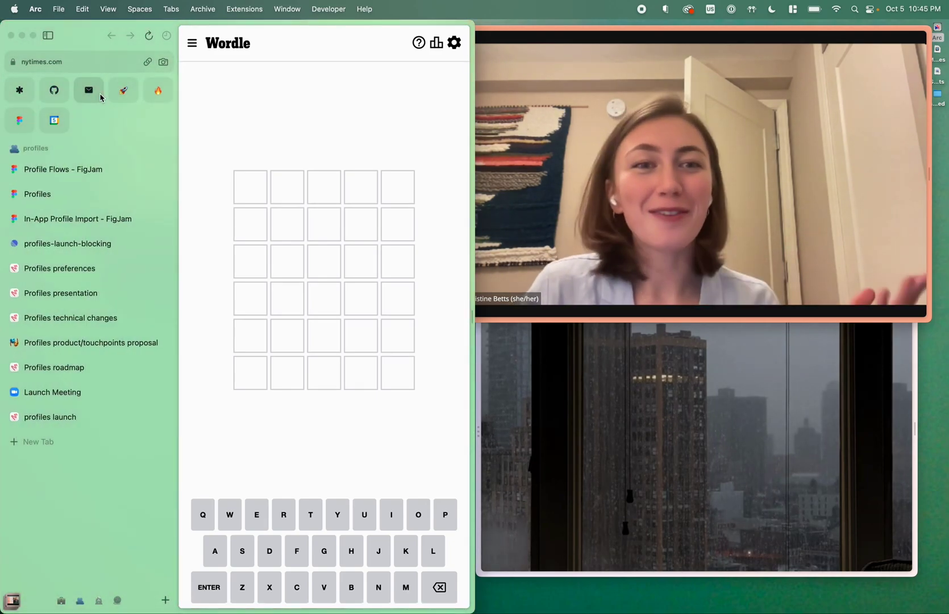
pyautogui.hscroll(3, 138, 199)
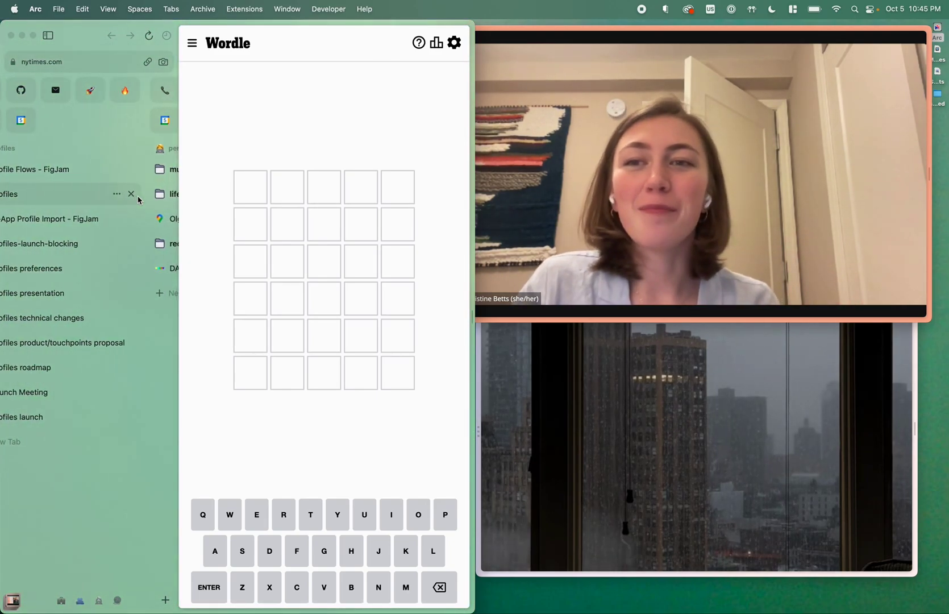
pyautogui.hscroll(-3, 2, 249)
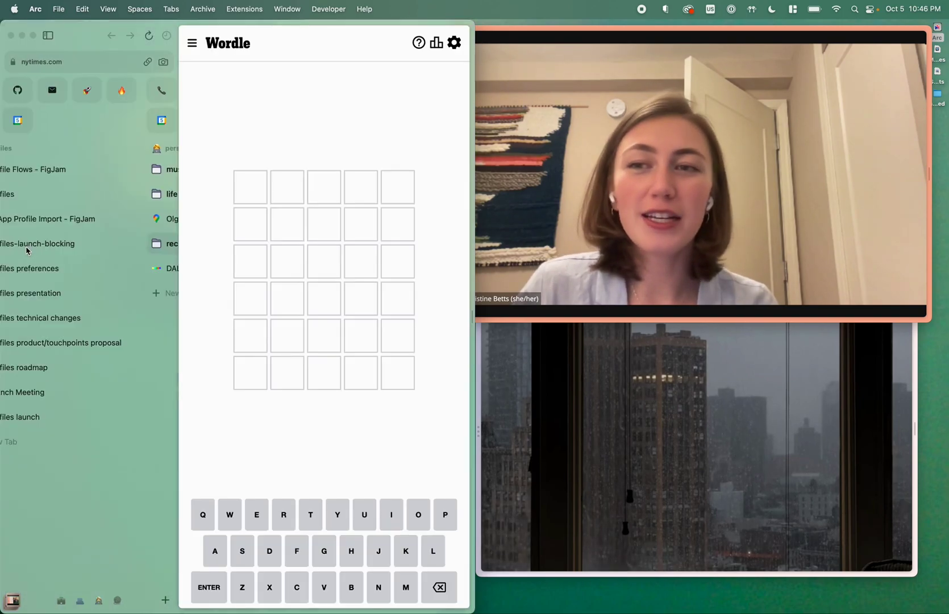
pyautogui.hscroll(-3, 106, 479)
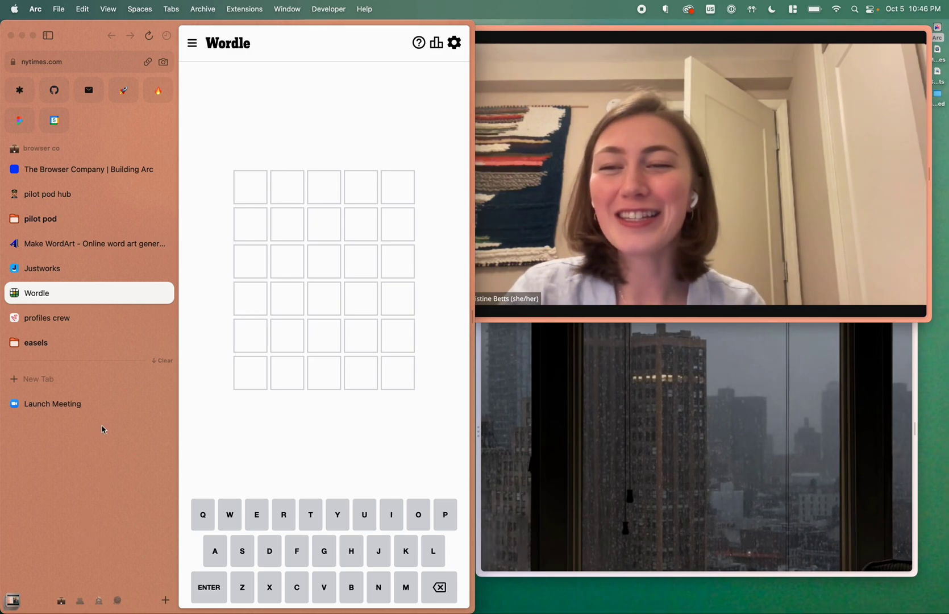
pyautogui.hscroll(3, 94, 430)
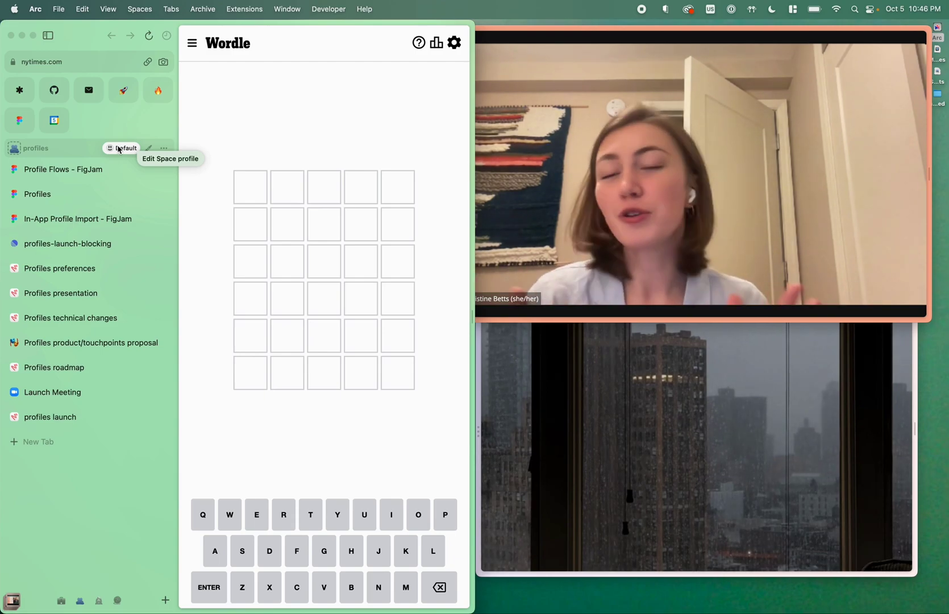
pyautogui.hscroll(3, 120, 174)
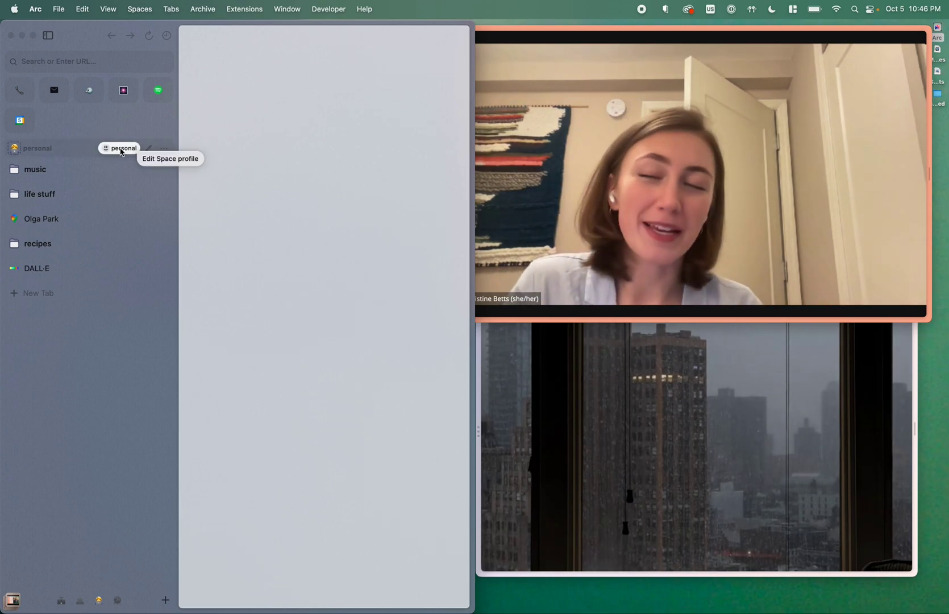
pyautogui.hscroll(2, 122, 152)
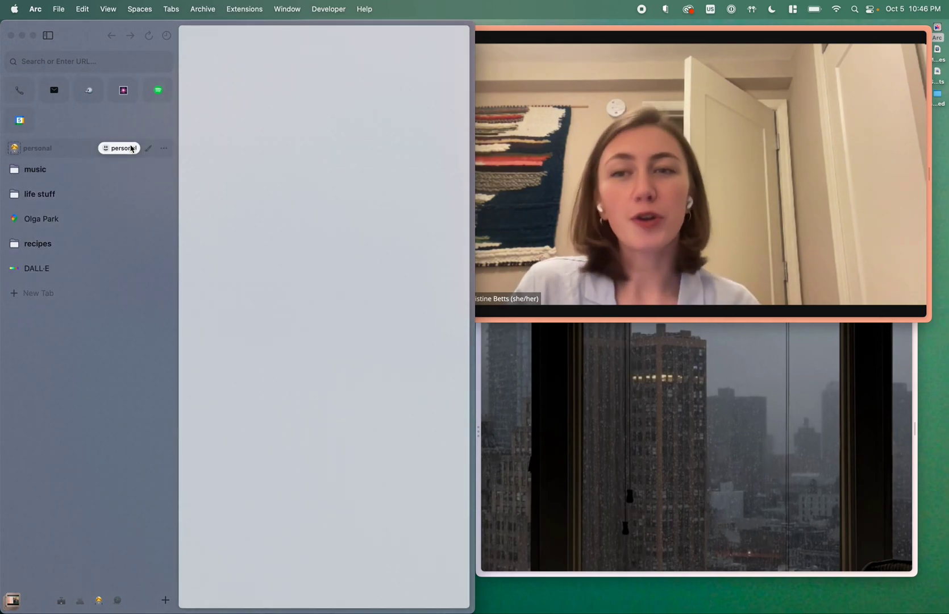
pyautogui.hscroll(3, 131, 149)
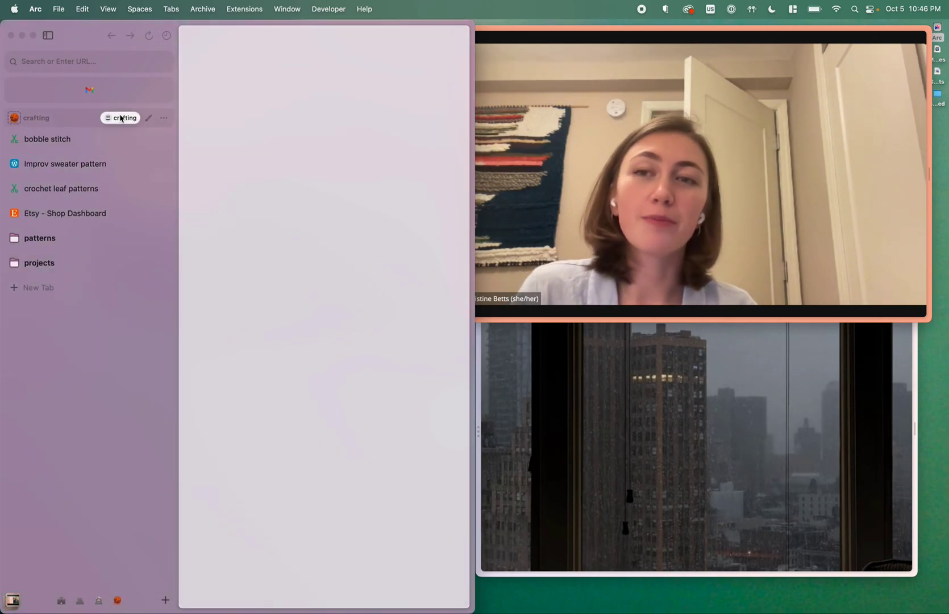
pyautogui.hscroll(-3, 121, 117)
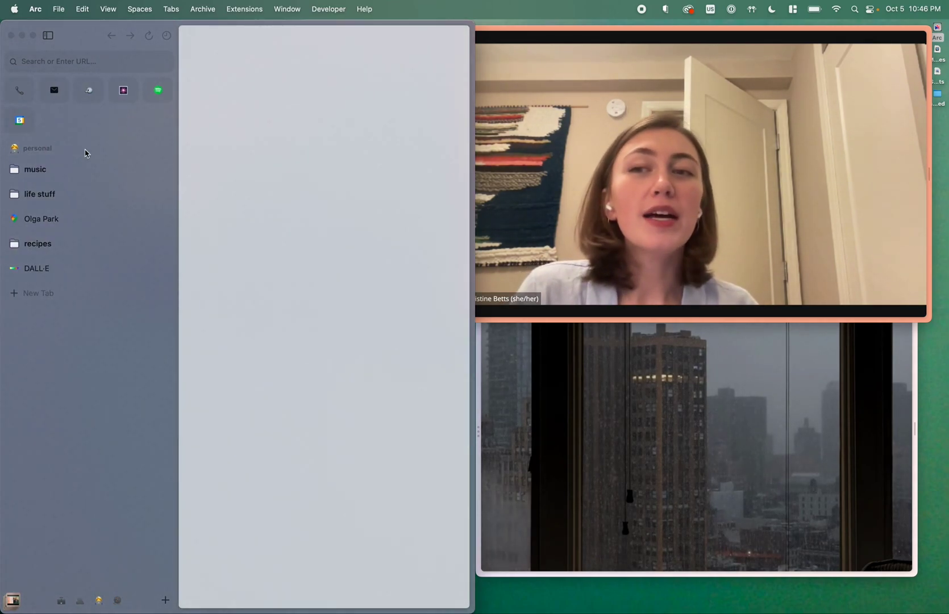
pyautogui.hscroll(-3, 85, 153)
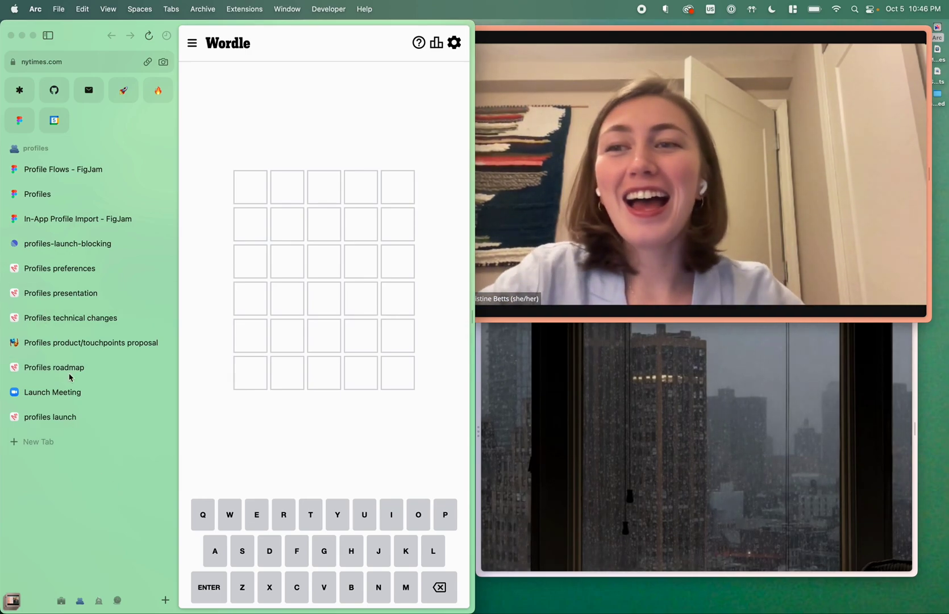
pyautogui.hscroll(1, 92, 454)
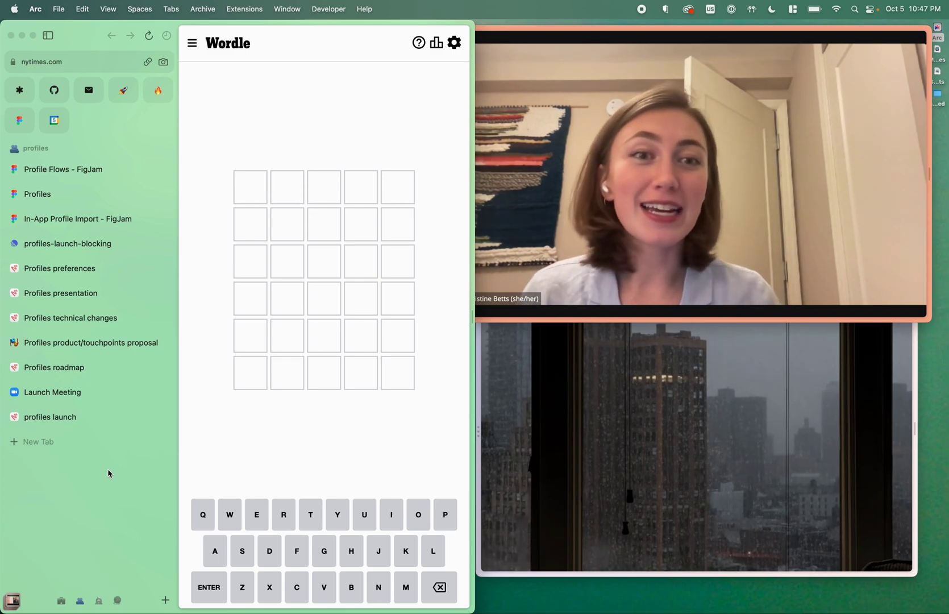
pyautogui.moveTo(502, 604)
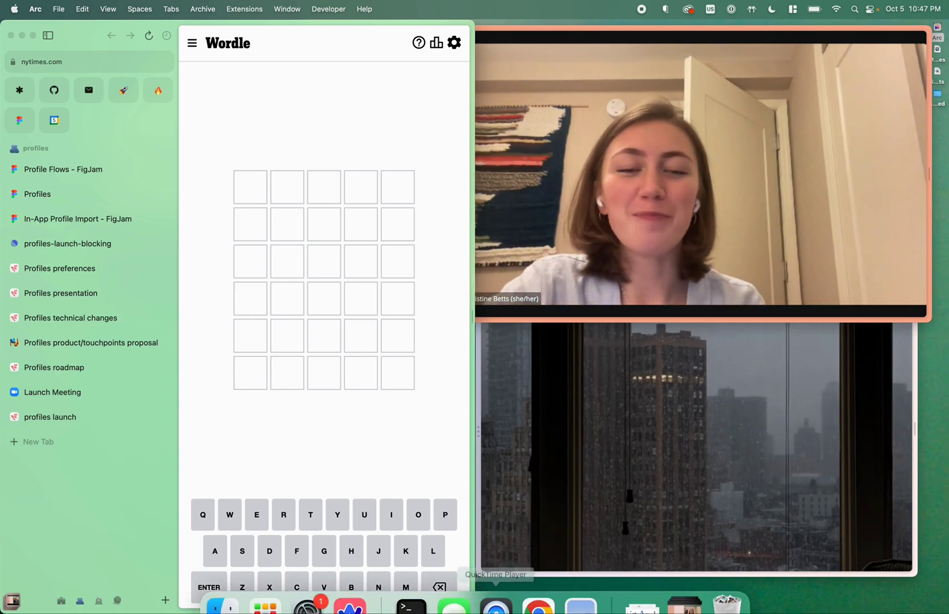
# - Bring Messages up over Arc and raise its window higher on screen
pyautogui.click(453, 585)
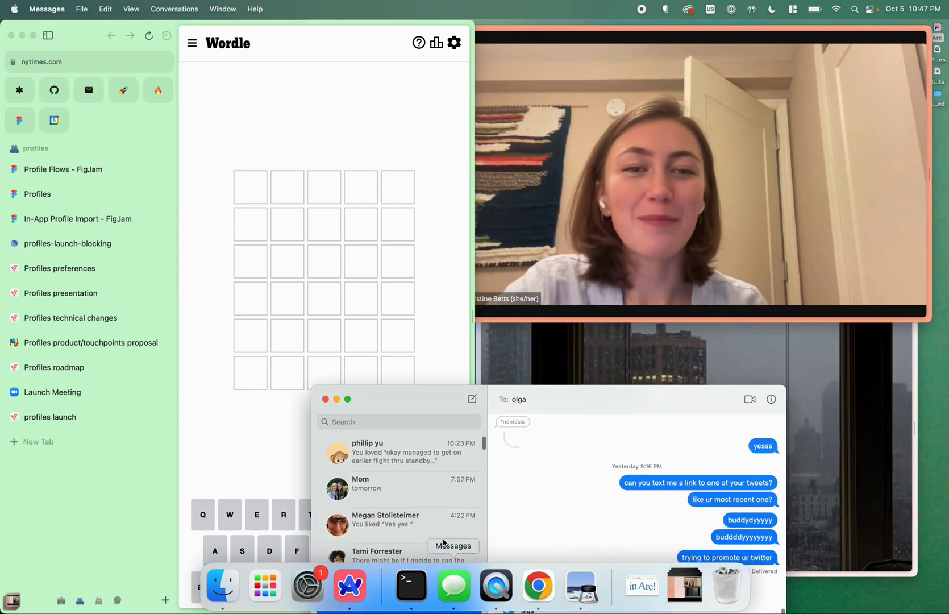
pyautogui.moveTo(425, 409); pyautogui.dragTo(433, 261)
pyautogui.click(47, 9)
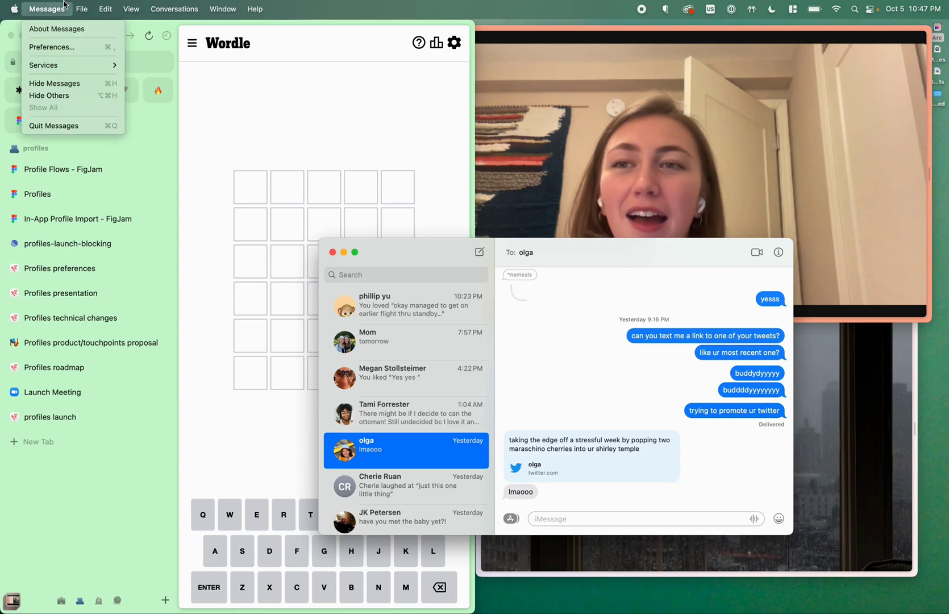
# - Make Arc the default browser, then open the chat's twitter.com link card in Little Arc
pyautogui.moveTo(174, 8)
pyautogui.click(85, 441)
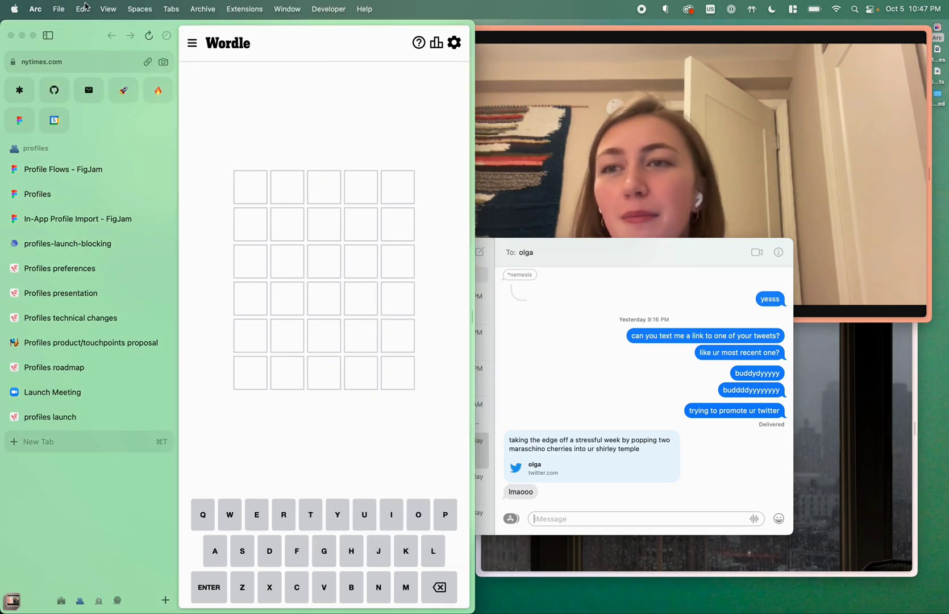
pyautogui.click(34, 9)
pyautogui.click(61, 72)
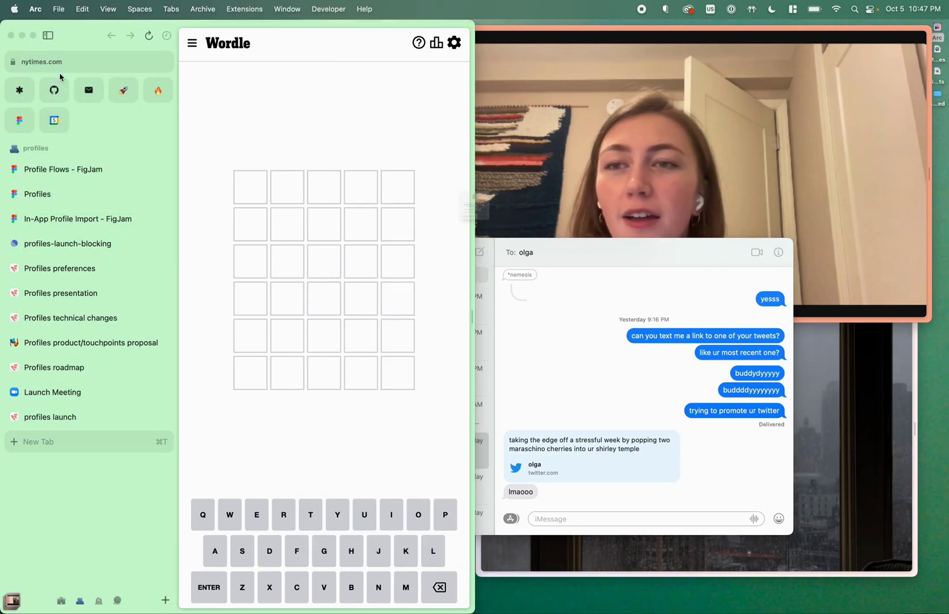
pyautogui.click(503, 260)
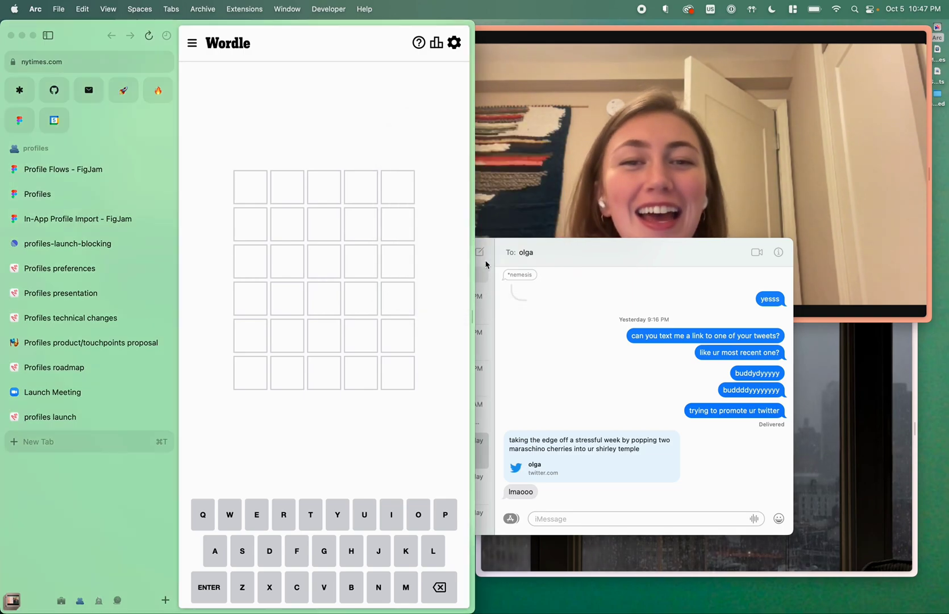
pyautogui.click(591, 245)
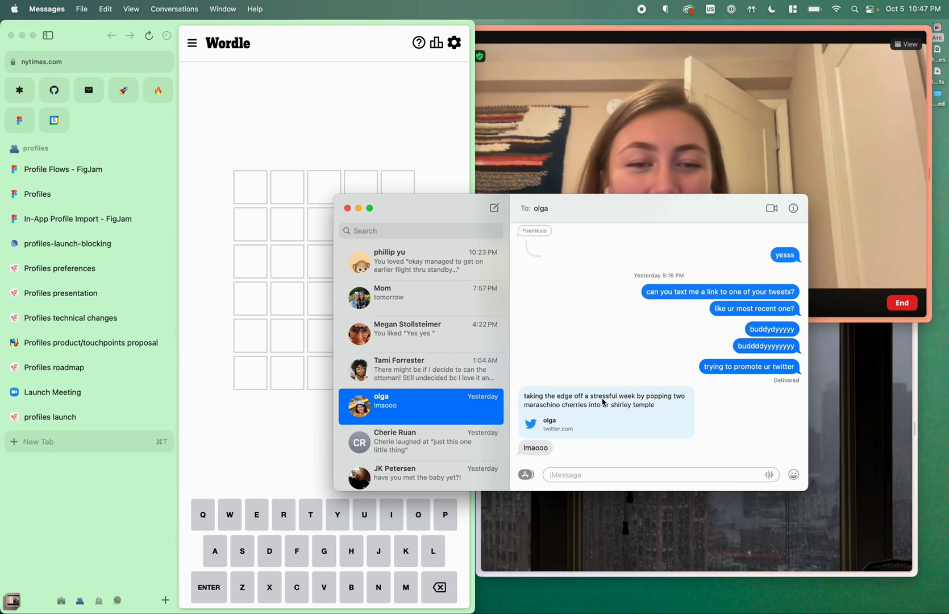
pyautogui.click(604, 402)
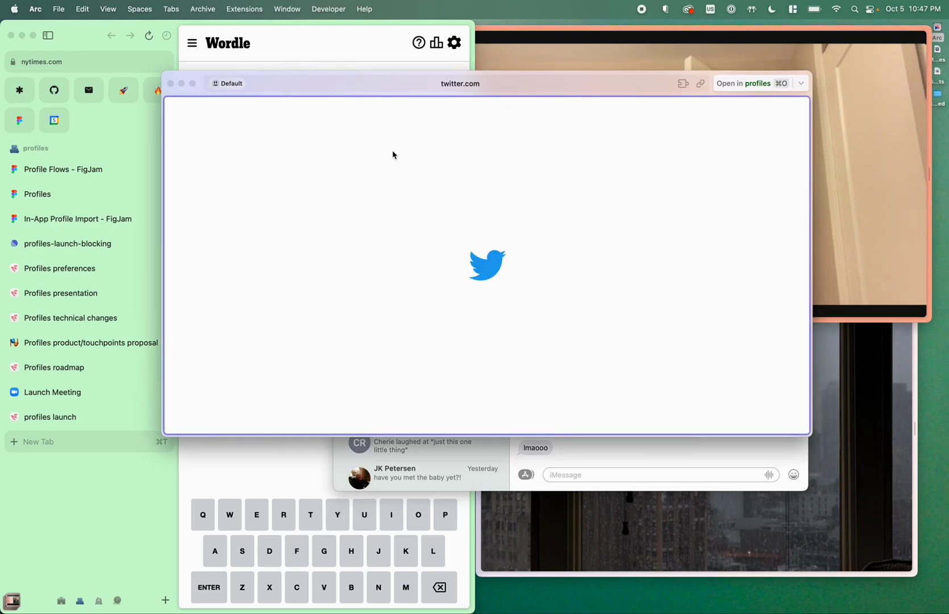
# - Switch the Little Arc tweet from the Default profile to personal with Switch it up
pyautogui.moveTo(714, 79); pyautogui.dragTo(661, 68)
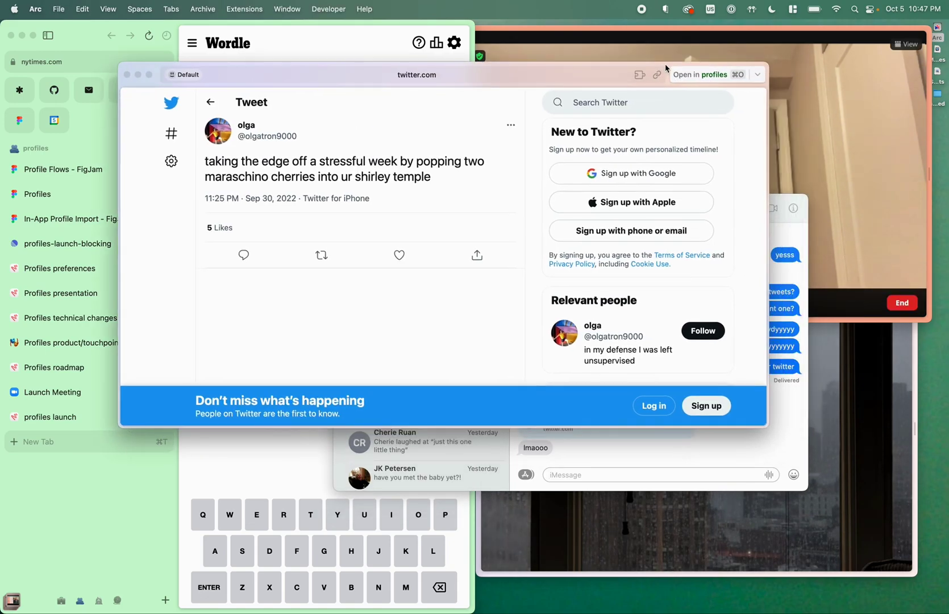
pyautogui.click(170, 72)
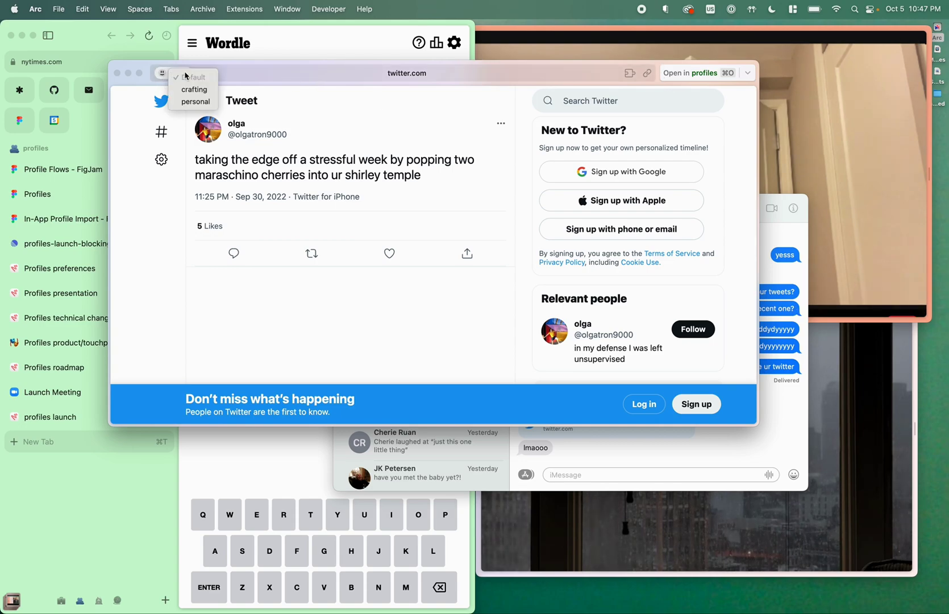
pyautogui.click(203, 103)
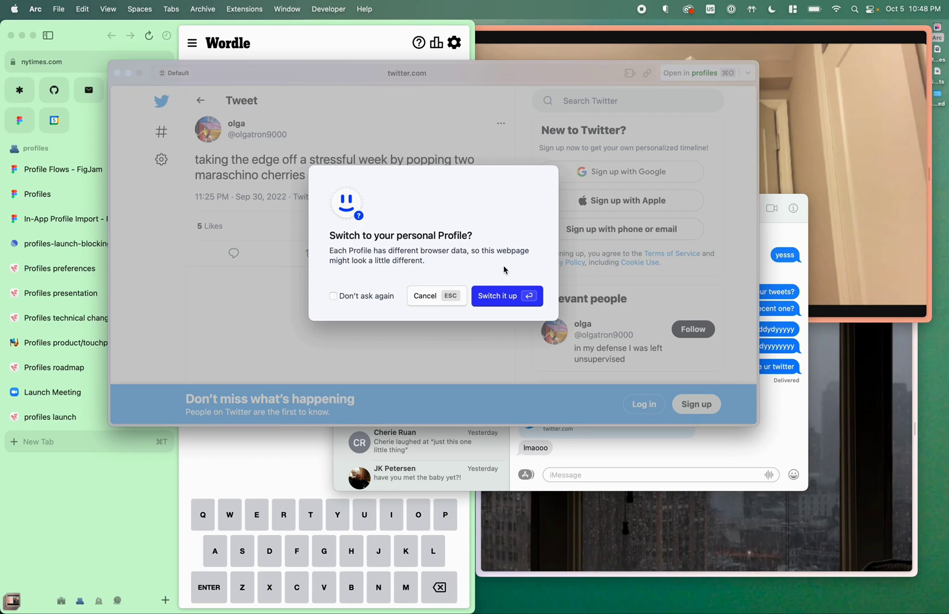
pyautogui.click(515, 296)
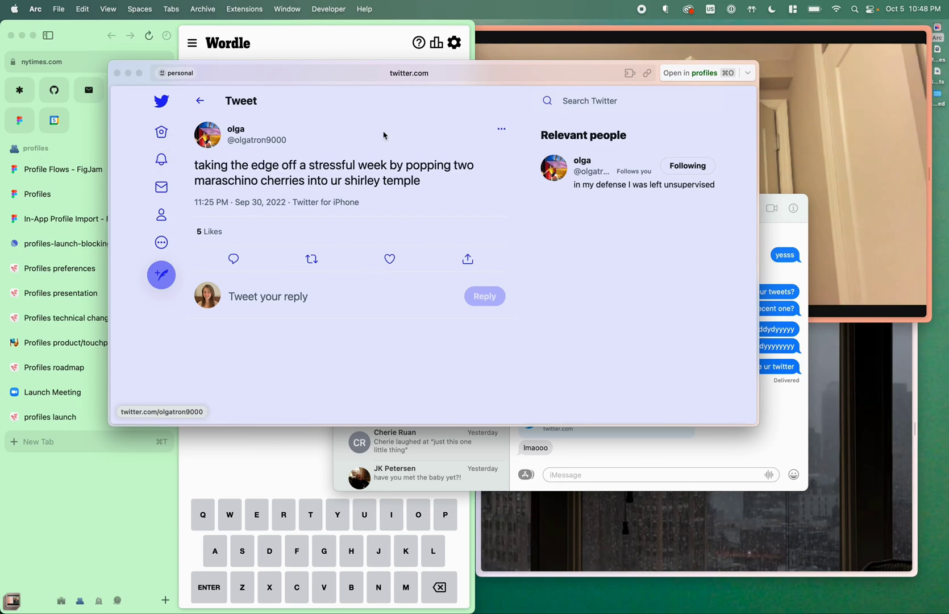
pyautogui.click(743, 77)
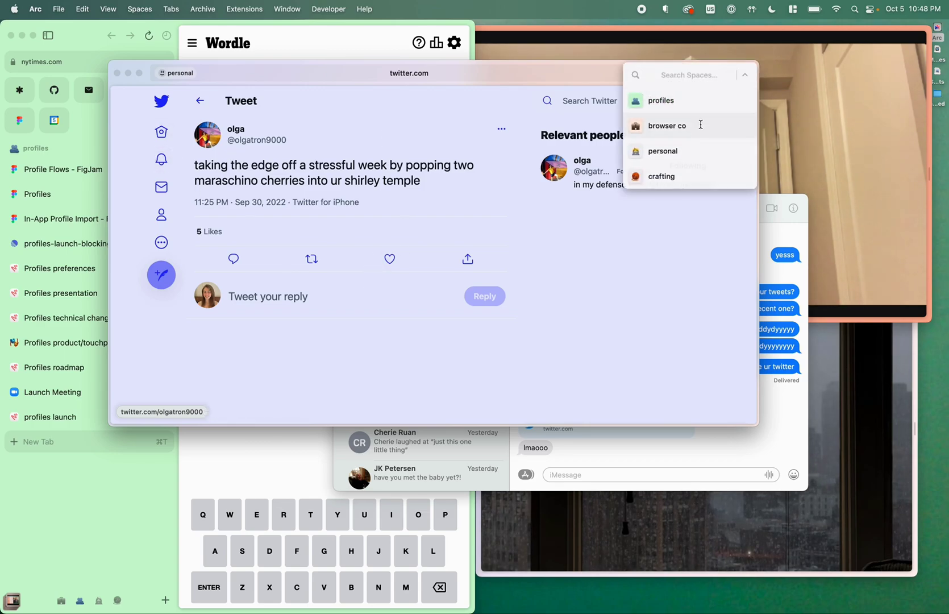
# - Open the tweet in the personal space, move it to browser co, then back to personal
pyautogui.click(695, 153)
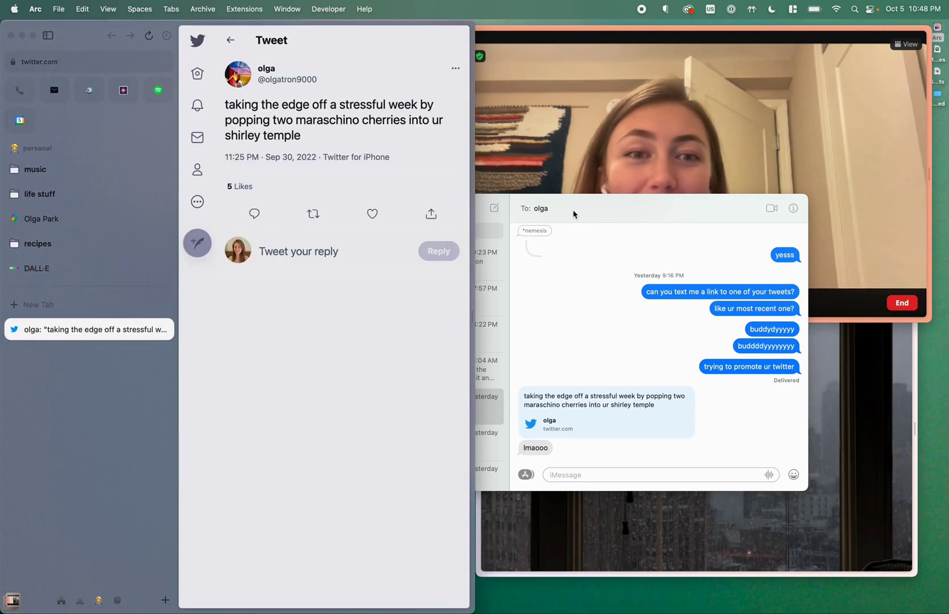
pyautogui.moveTo(103, 334); pyautogui.dragTo(65, 602)
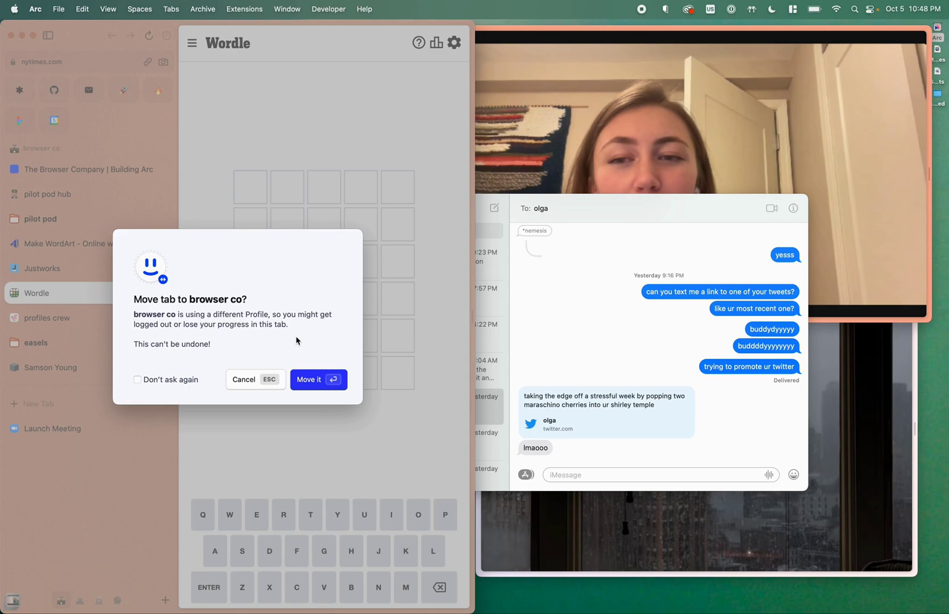
pyautogui.click(319, 380)
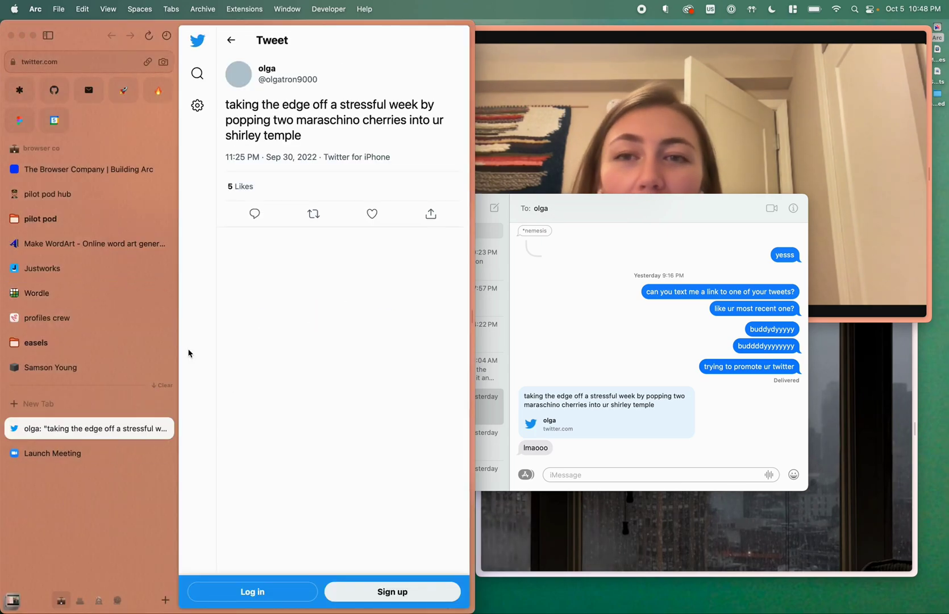
pyautogui.moveTo(46, 429); pyautogui.dragTo(100, 607)
pyautogui.click(319, 391)
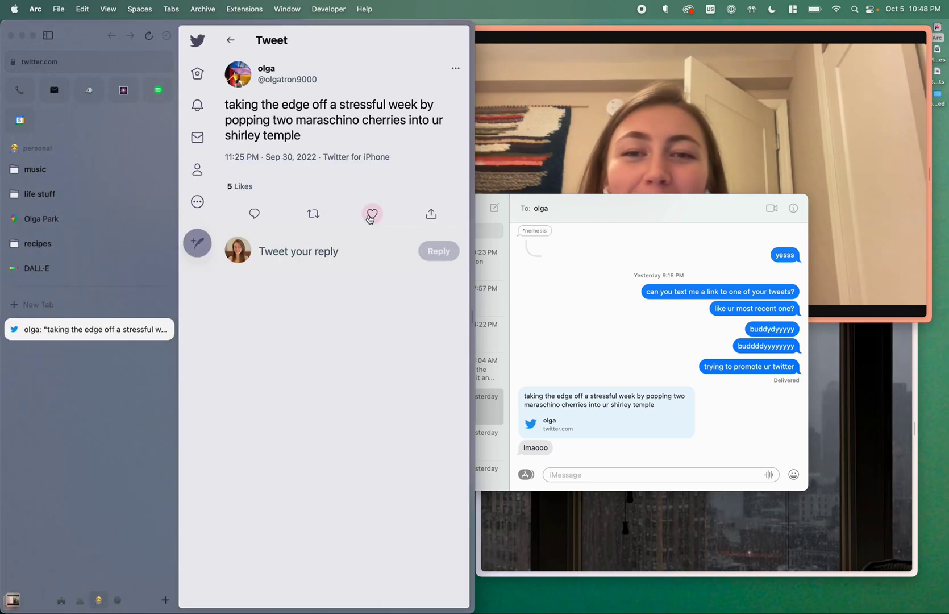
# - Like the tweet so it shows 6 Likes, then close Messages
pyautogui.click(372, 214)
pyautogui.moveTo(558, 207); pyautogui.dragTo(637, 229)
pyautogui.click(427, 230)
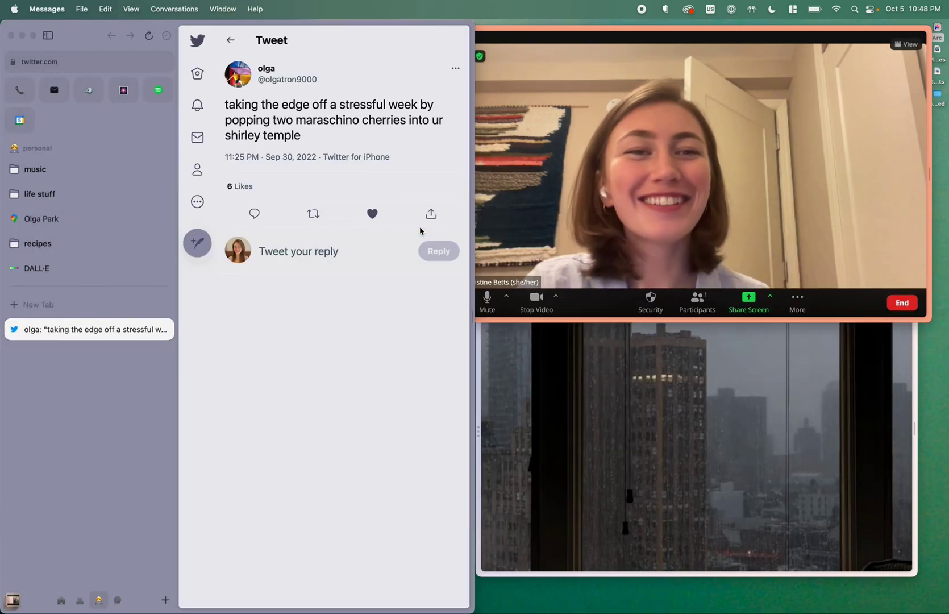
# - View the extensions list available in the personal space
pyautogui.click(437, 37)
pyautogui.click(438, 36)
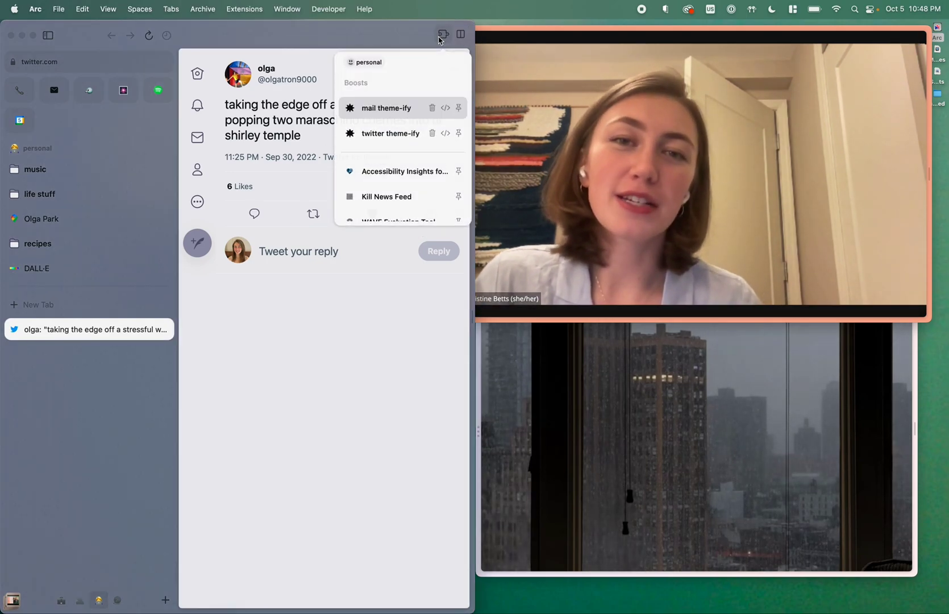
pyautogui.scroll(-2, 418, 133)
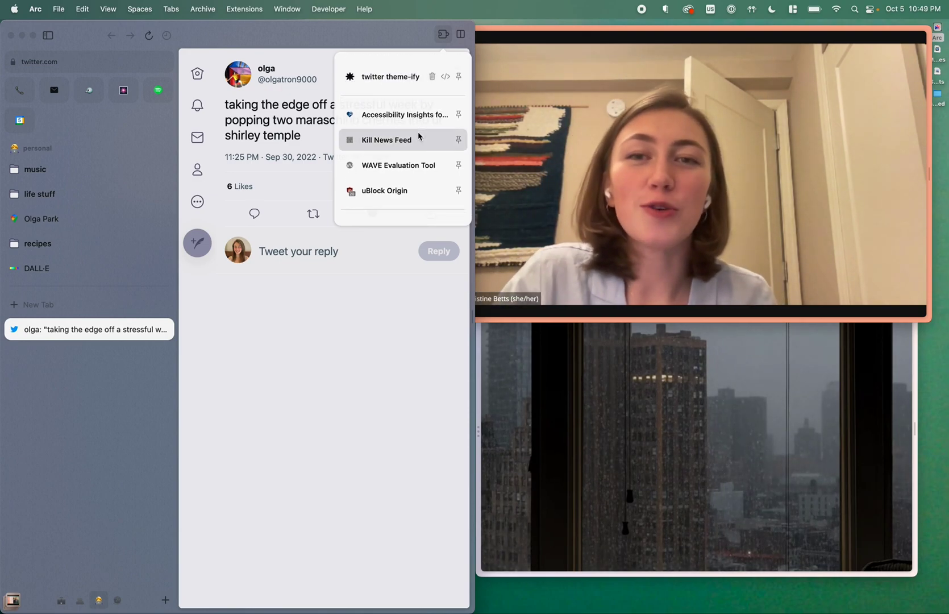
pyautogui.scroll(2, 418, 137)
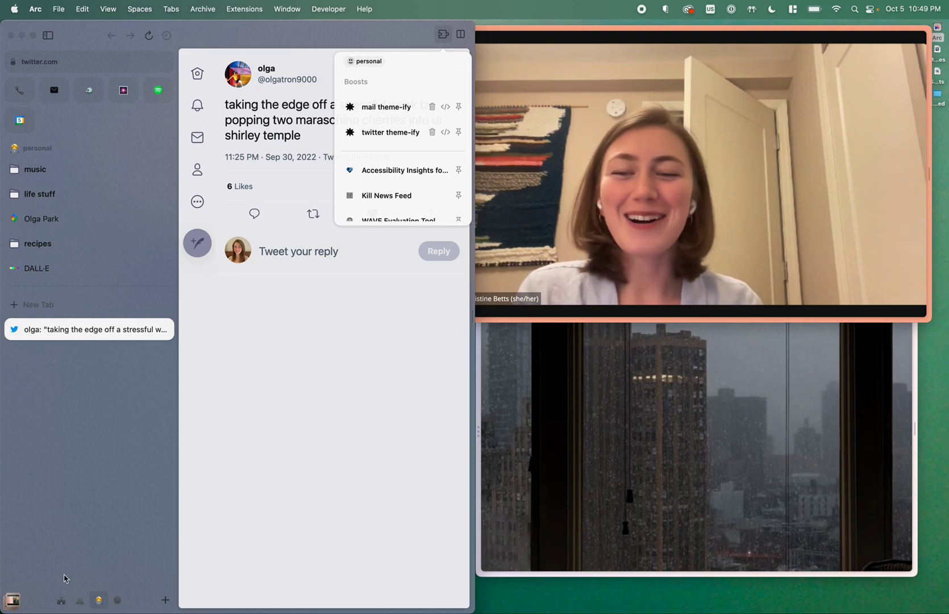
# - Check the browser co extensions on the Wordle tab, then go to the crafting space
pyautogui.click(61, 602)
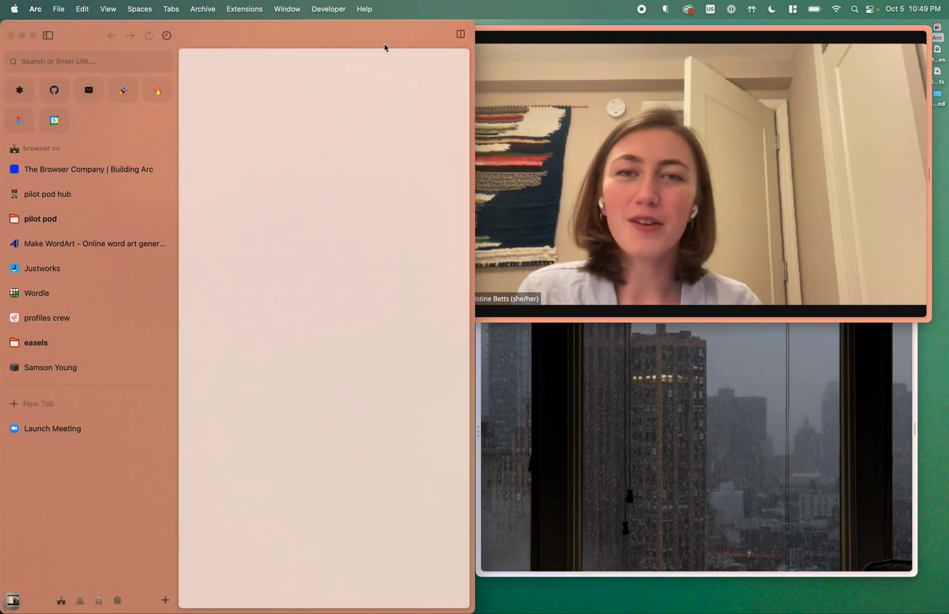
pyautogui.click(96, 295)
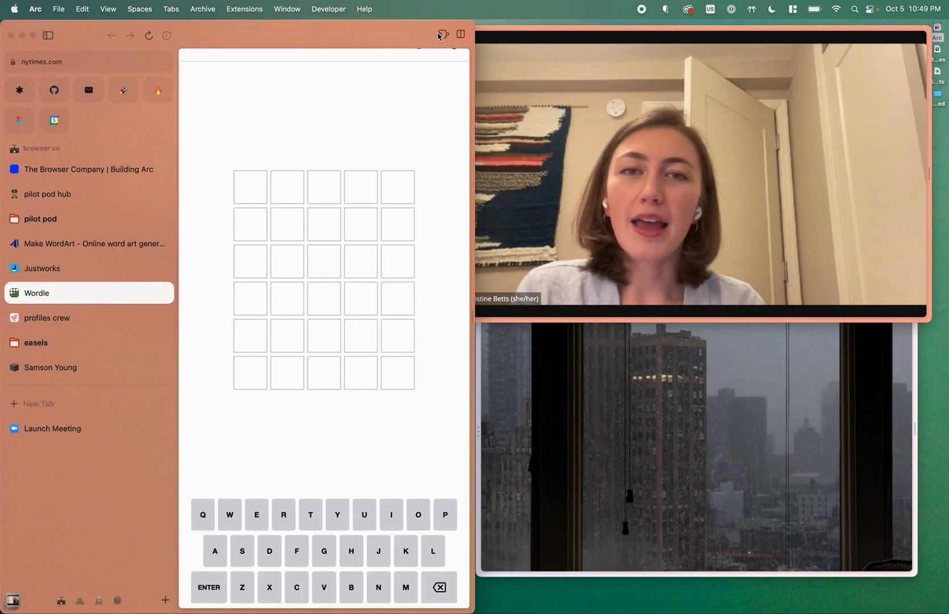
pyautogui.click(443, 34)
pyautogui.scroll(-3, 384, 160)
pyautogui.scroll(2, 384, 159)
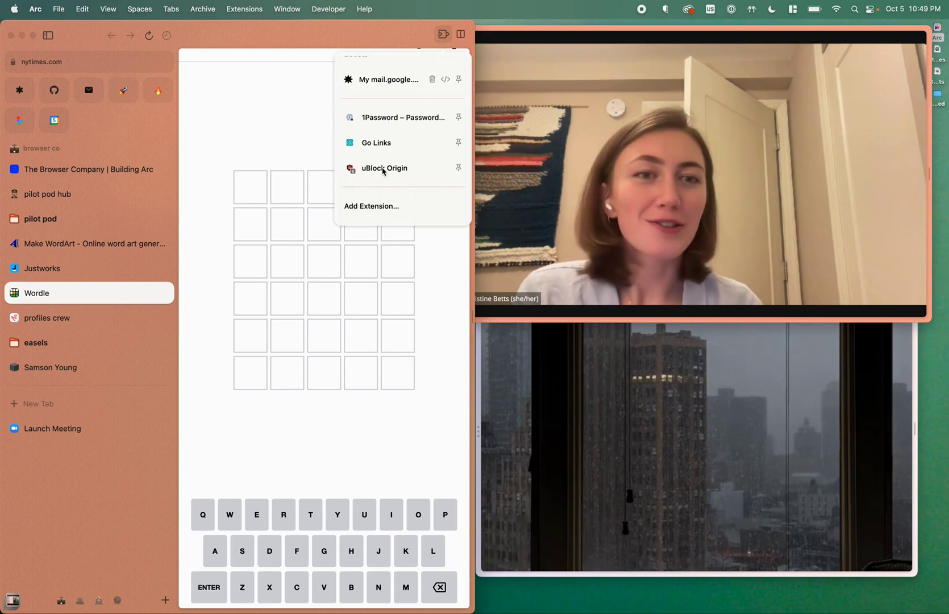
pyautogui.click(116, 601)
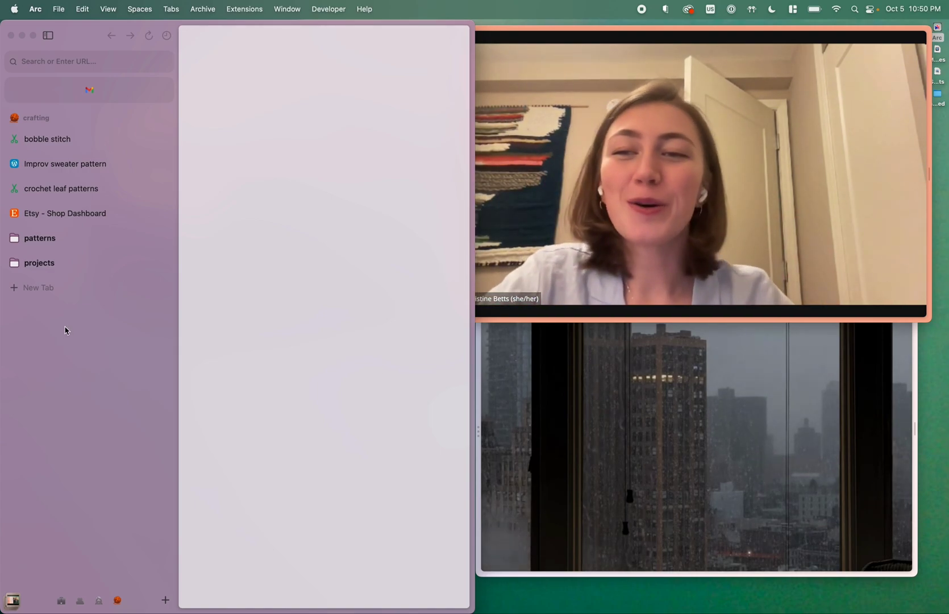
# - Search for 'crochet glove pattern' from the crafting space, fixing the misspelling
pyautogui.press('super+t')
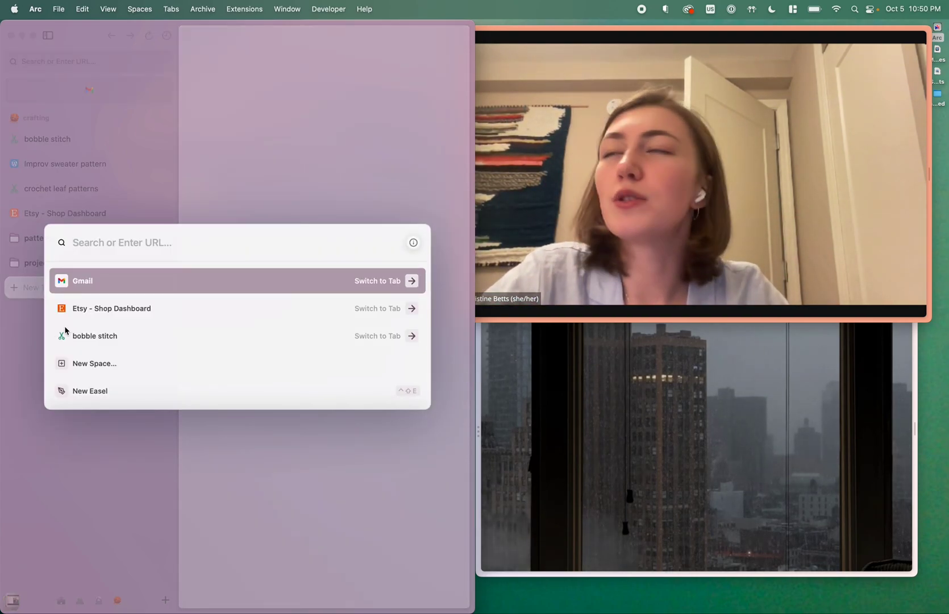
pyautogui.write('crochete')
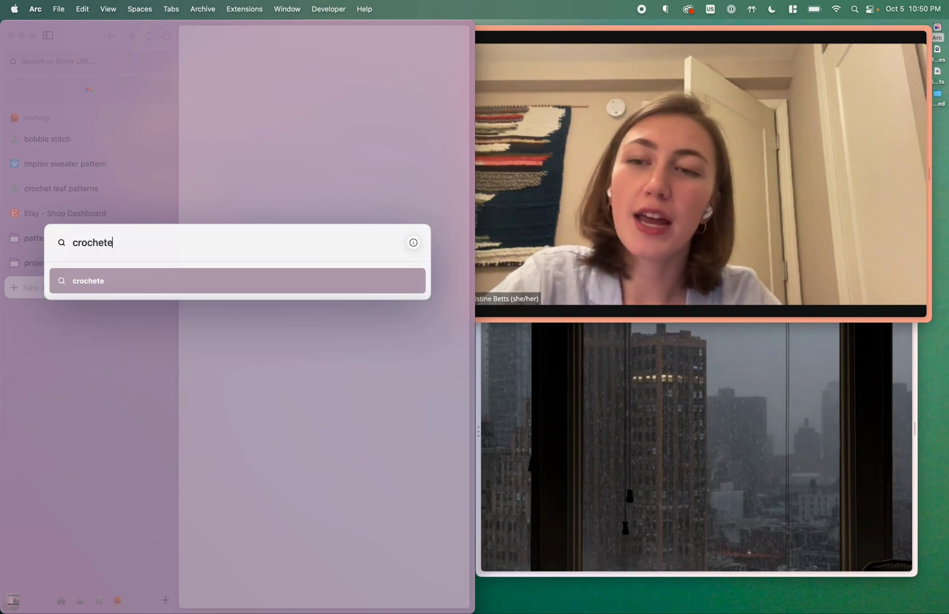
pyautogui.press('BackSpace')
pyautogui.press('BackSpace')
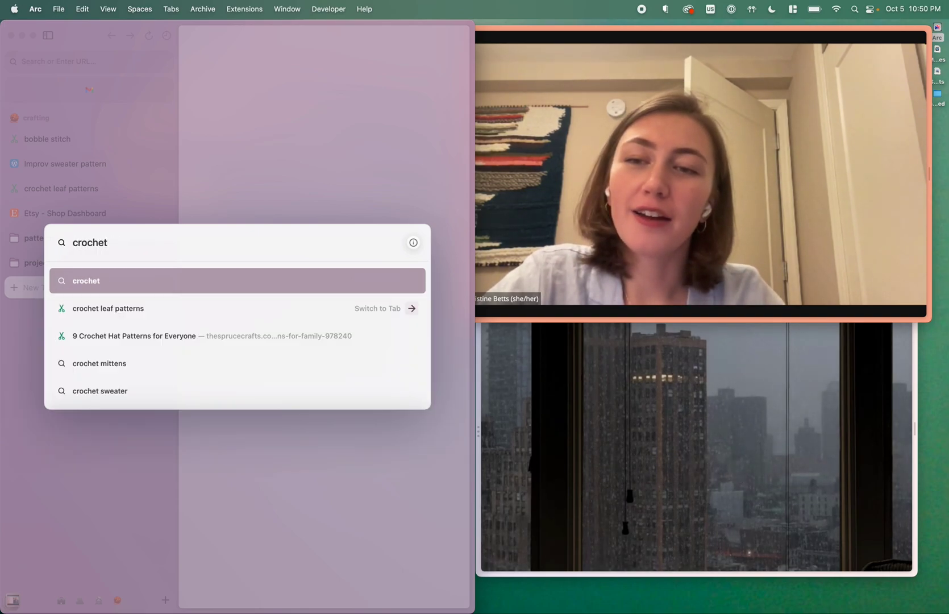
pyautogui.write('gl')
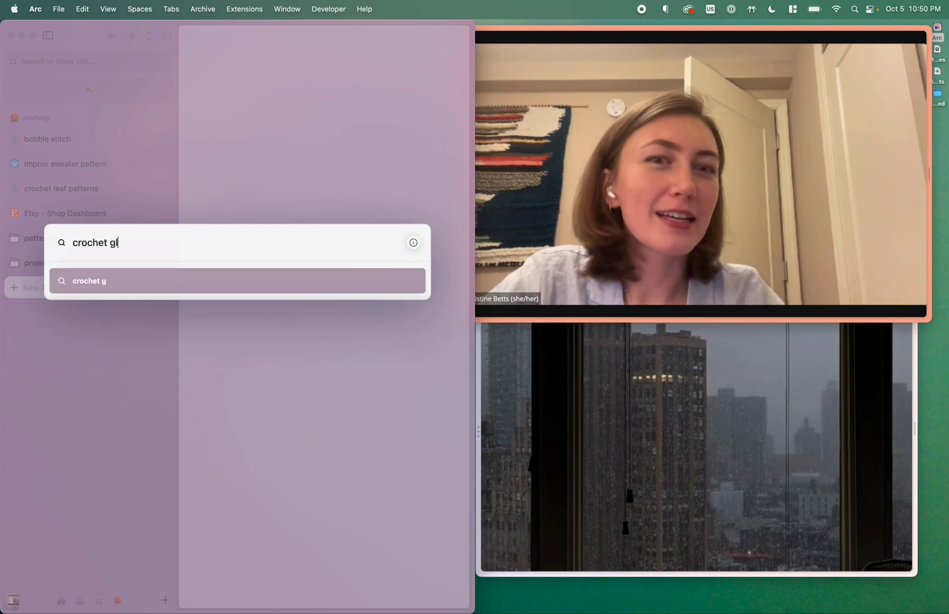
pyautogui.write('ove pattern')
pyautogui.press('Return')
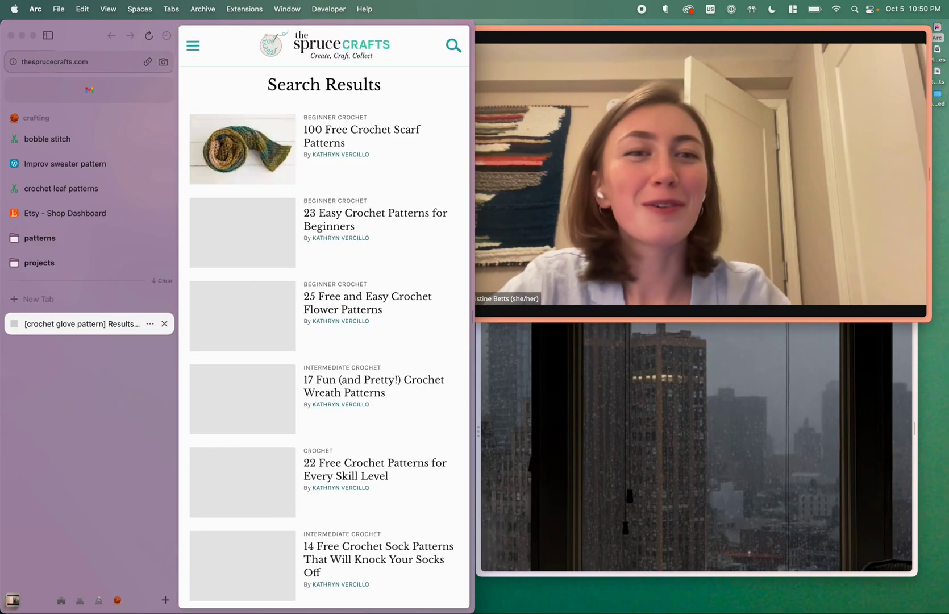
# - Check the Spruce Crafts results page and swipe over to the personal space
pyautogui.scroll(-5, 310, 267)
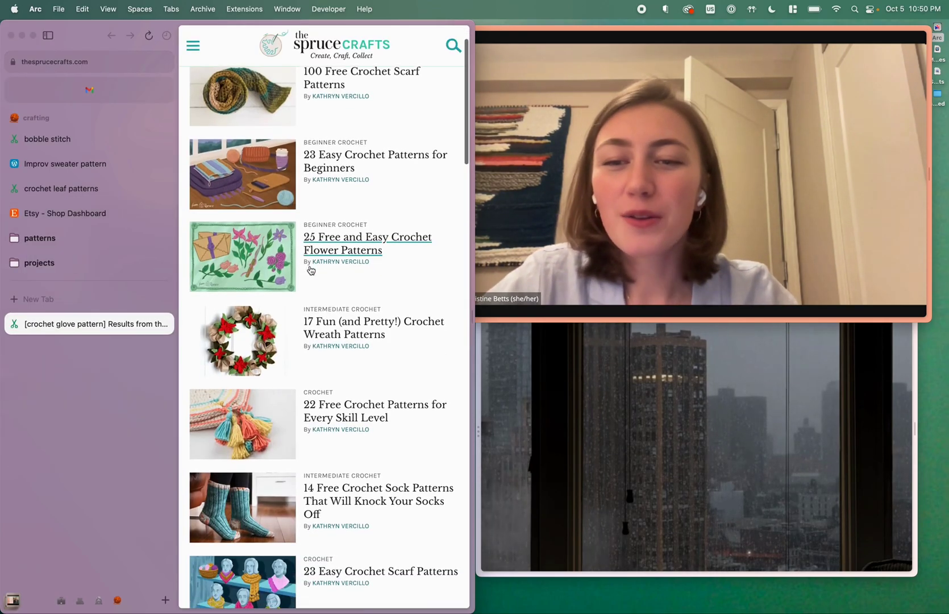
pyautogui.scroll(5, 308, 271)
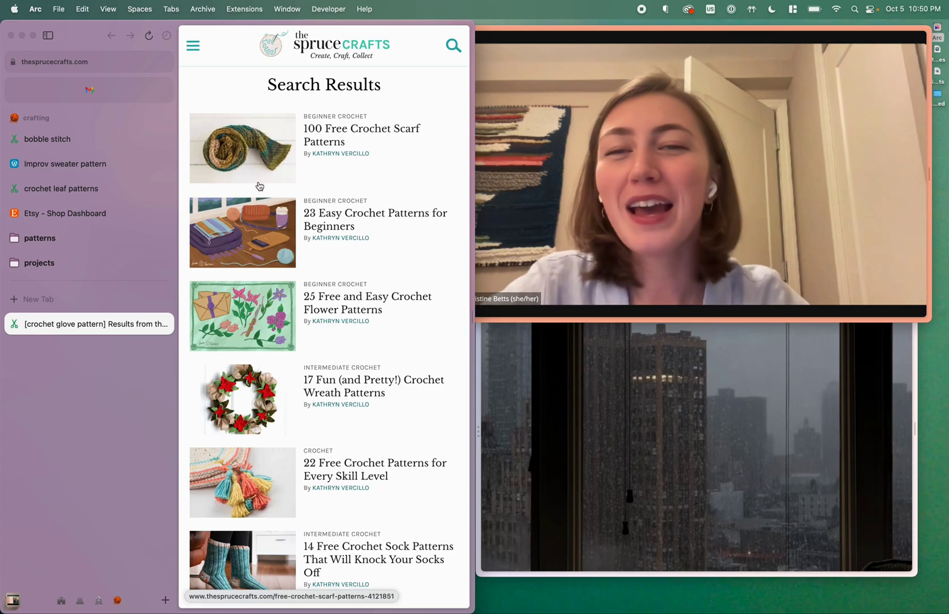
pyautogui.tripleClick(291, 82)
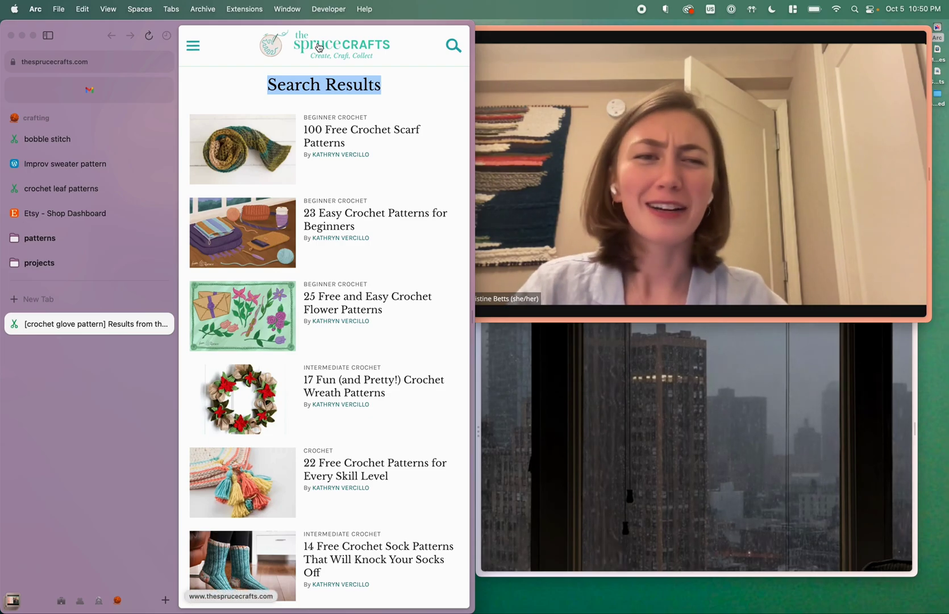
pyautogui.hscroll(-3, 70, 409)
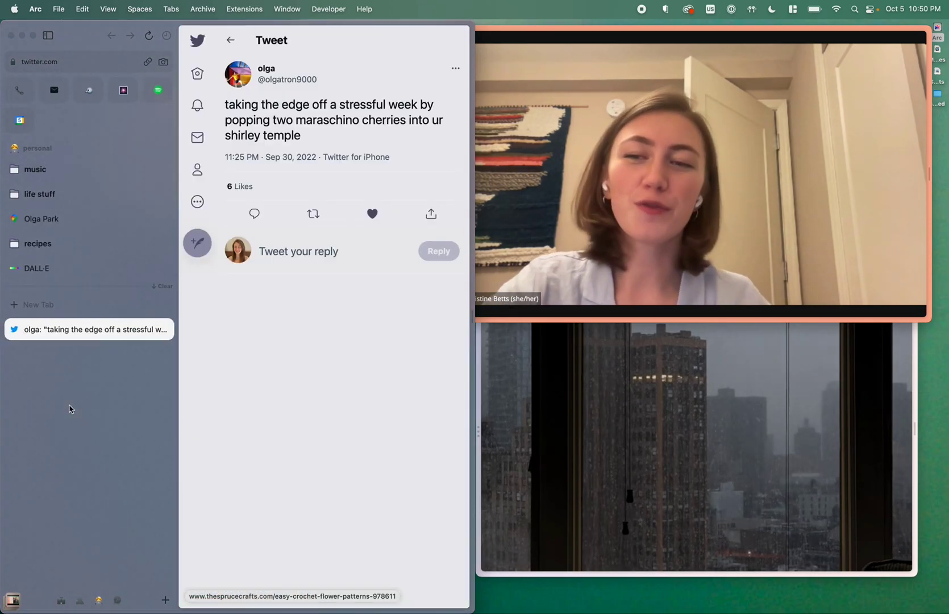
# - Search for 'crochet glove pattern' in the personal space
pyautogui.press('super+t')
pyautogui.write('croc')
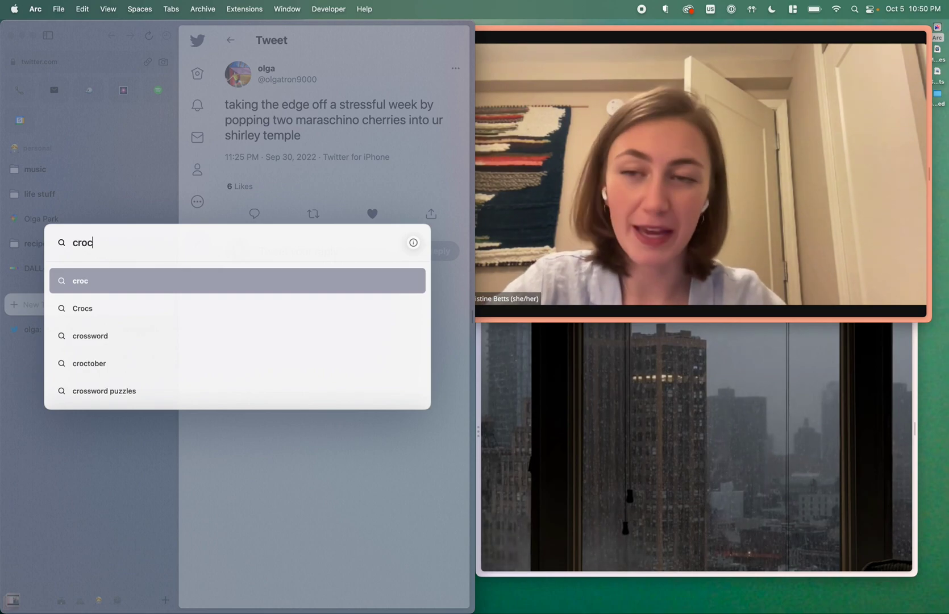
pyautogui.write('het')
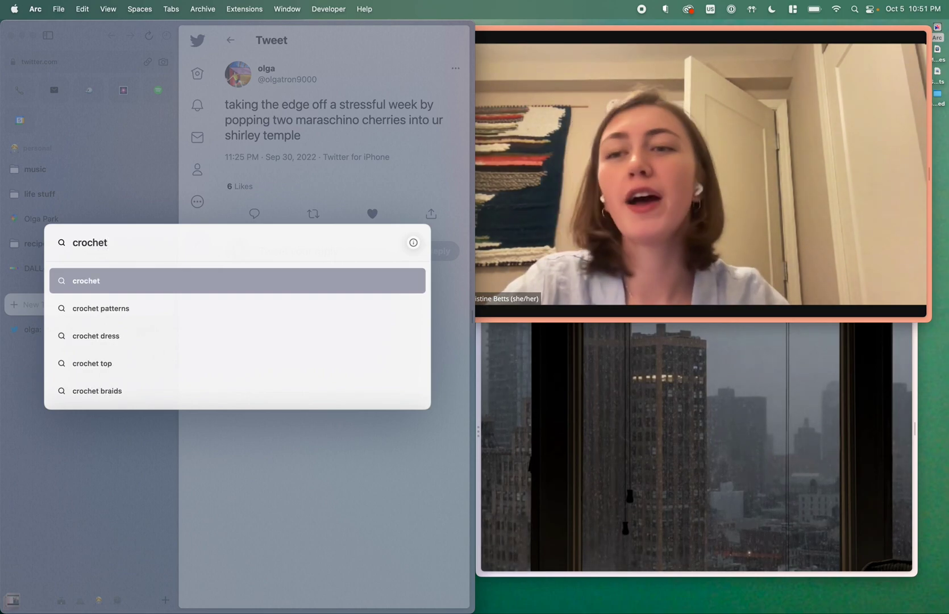
pyautogui.write(' glove pattern')
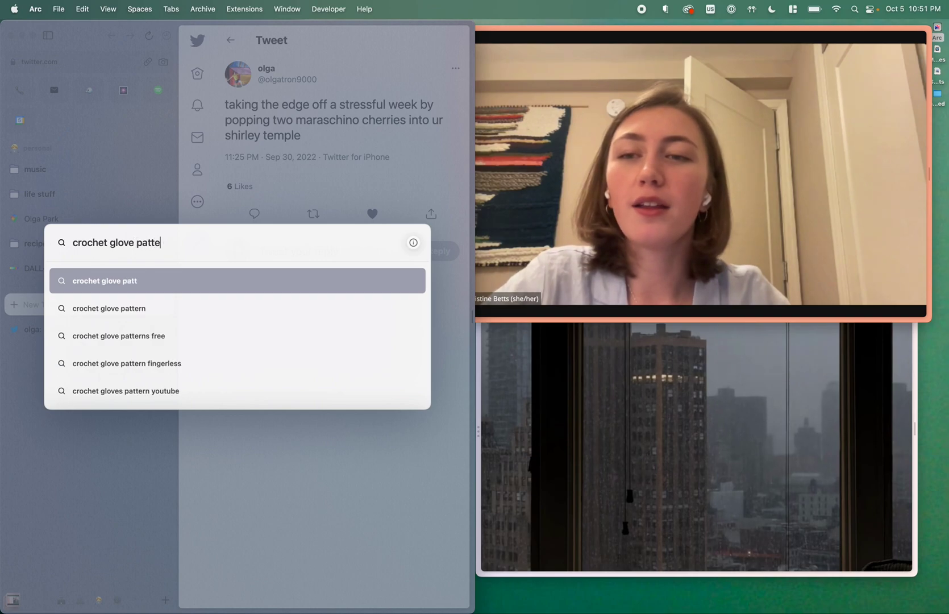
pyautogui.press('Return')
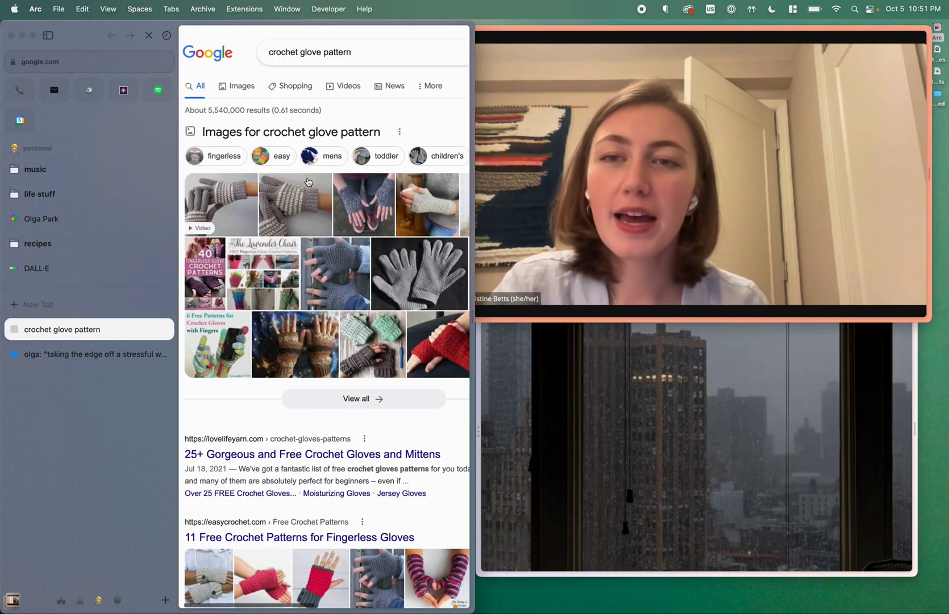
# - Review the Google results and swipe back to the crafting space
pyautogui.scroll(-3, 301, 251)
pyautogui.scroll(3, 305, 180)
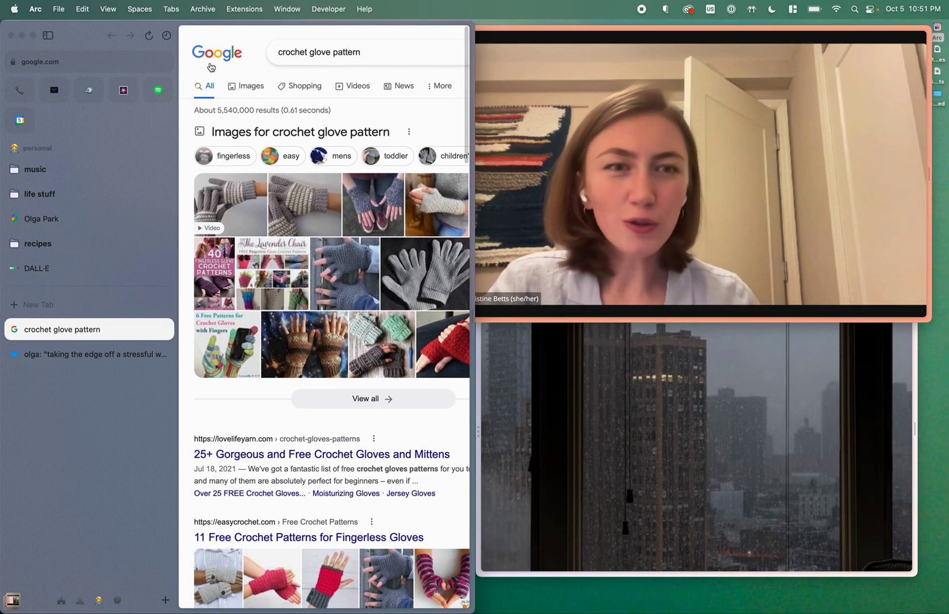
pyautogui.hscroll(5, 114, 361)
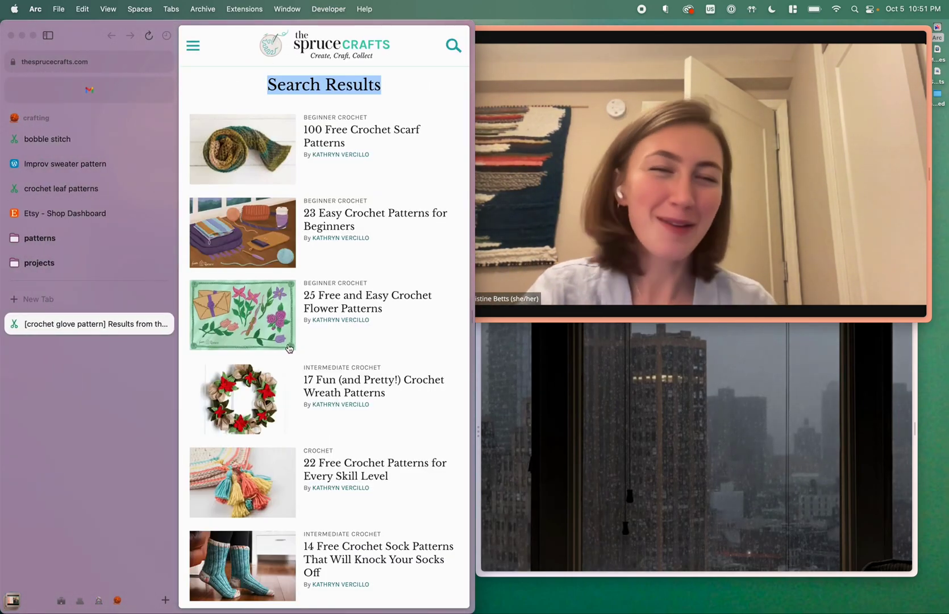
pyautogui.click(35, 9)
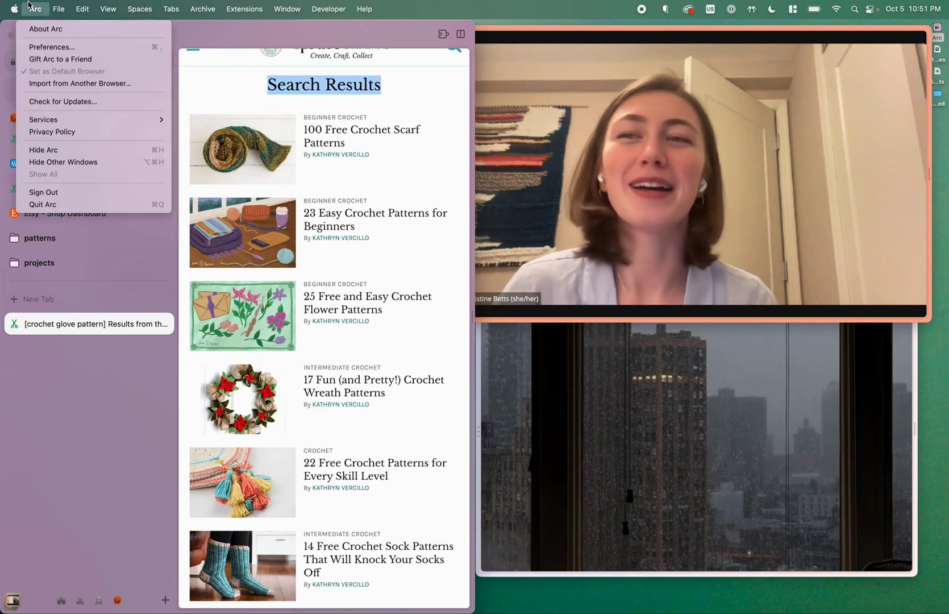
pyautogui.click(48, 51)
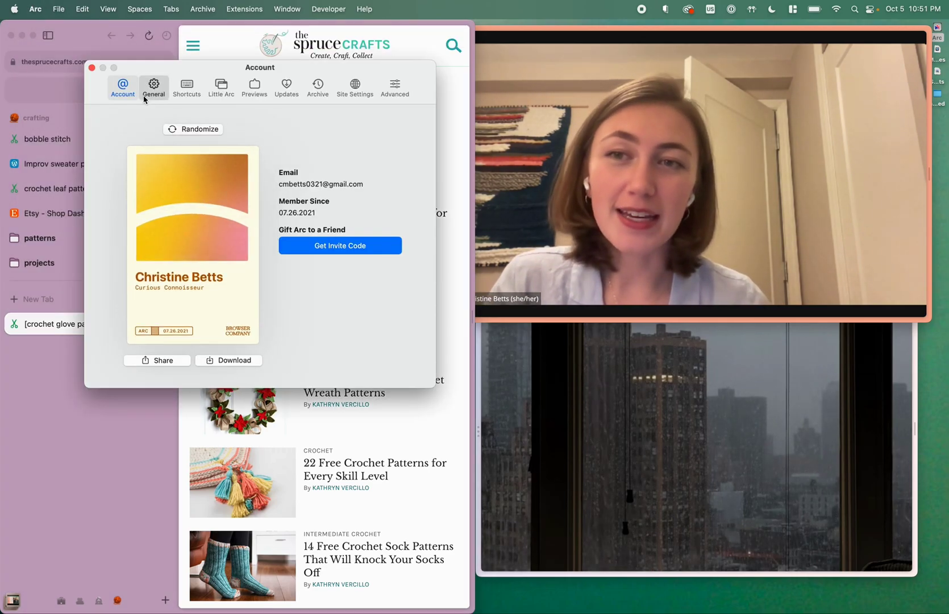
pyautogui.click(145, 98)
pyautogui.click(300, 253)
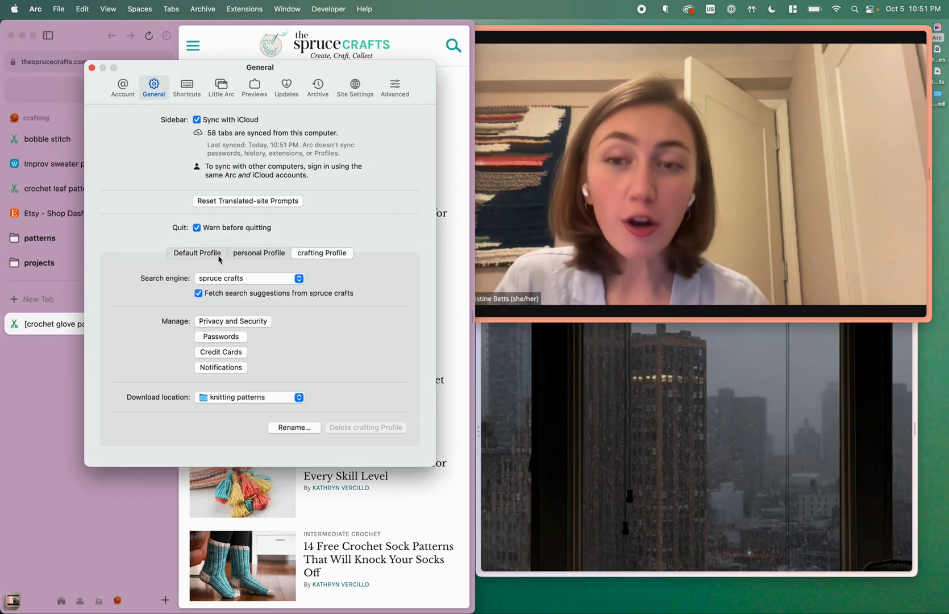
pyautogui.click(248, 275)
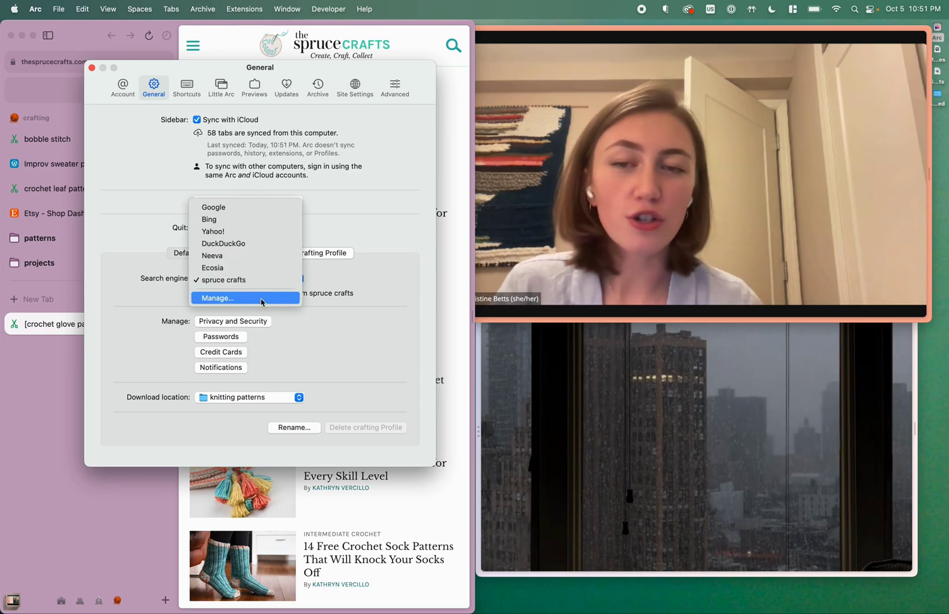
pyautogui.click(262, 299)
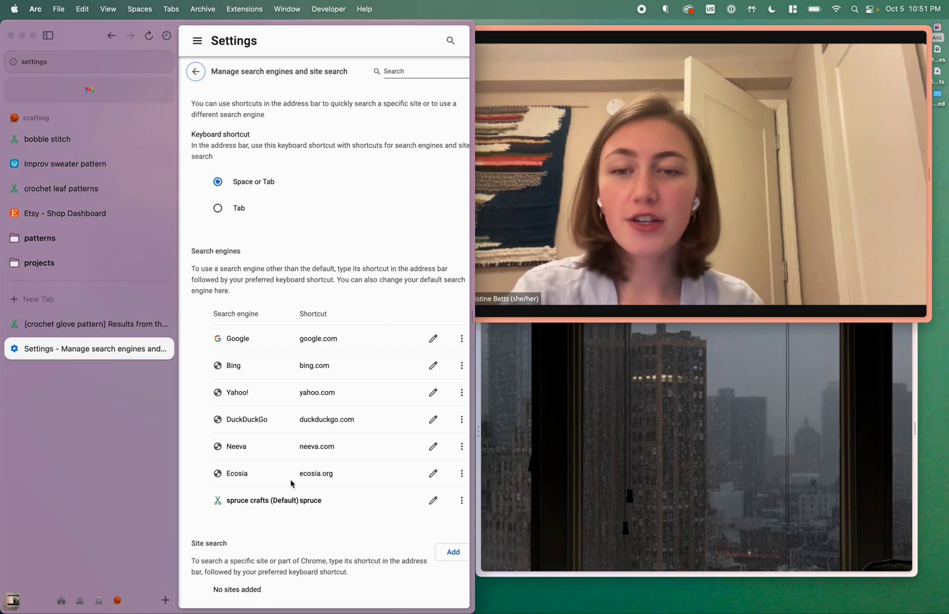
pyautogui.scroll(-4, 291, 483)
pyautogui.hscroll(2, 293, 485)
pyautogui.hscroll(-2, 294, 485)
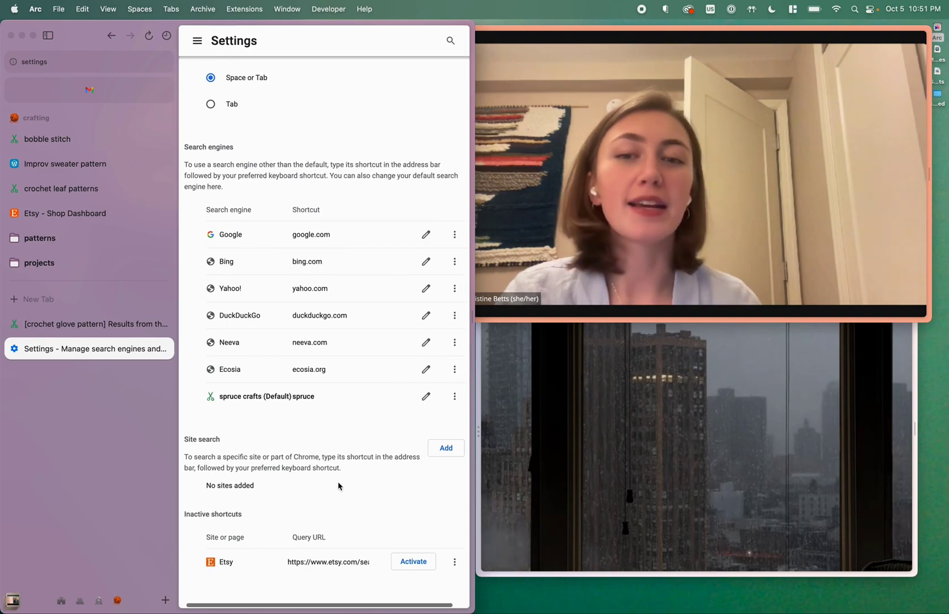
pyautogui.hscroll(-1, 382, 396)
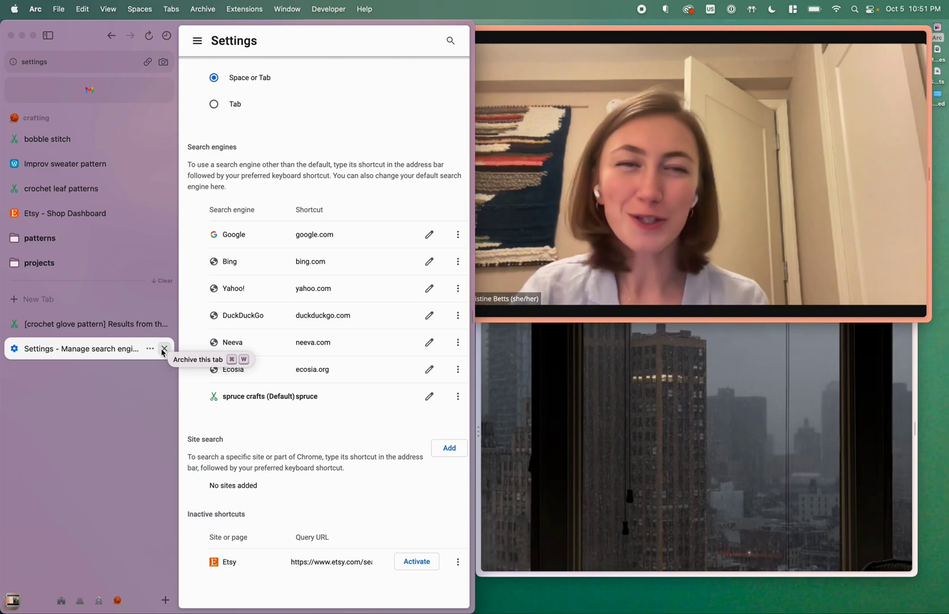
pyautogui.click(164, 349)
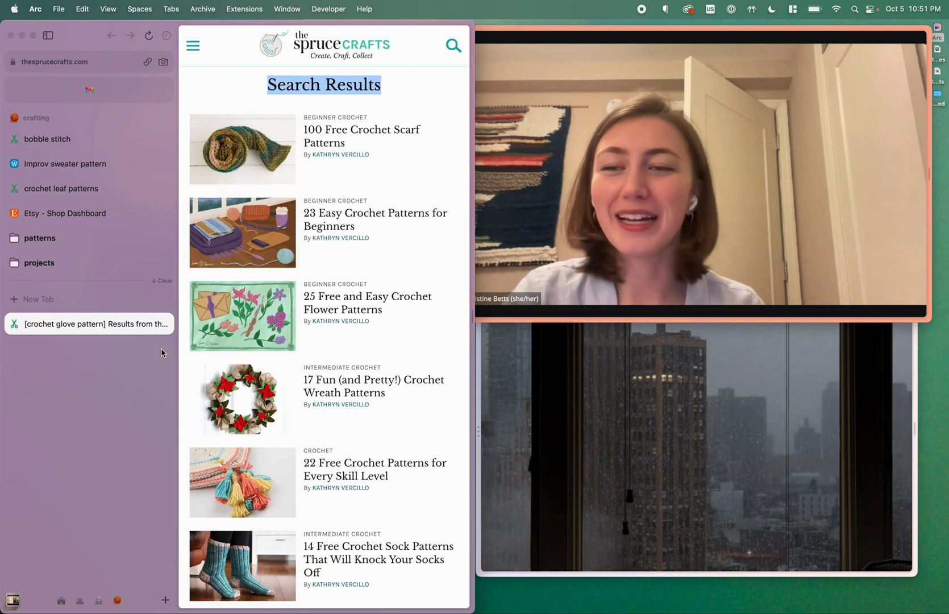
pyautogui.click(35, 9)
pyautogui.click(54, 45)
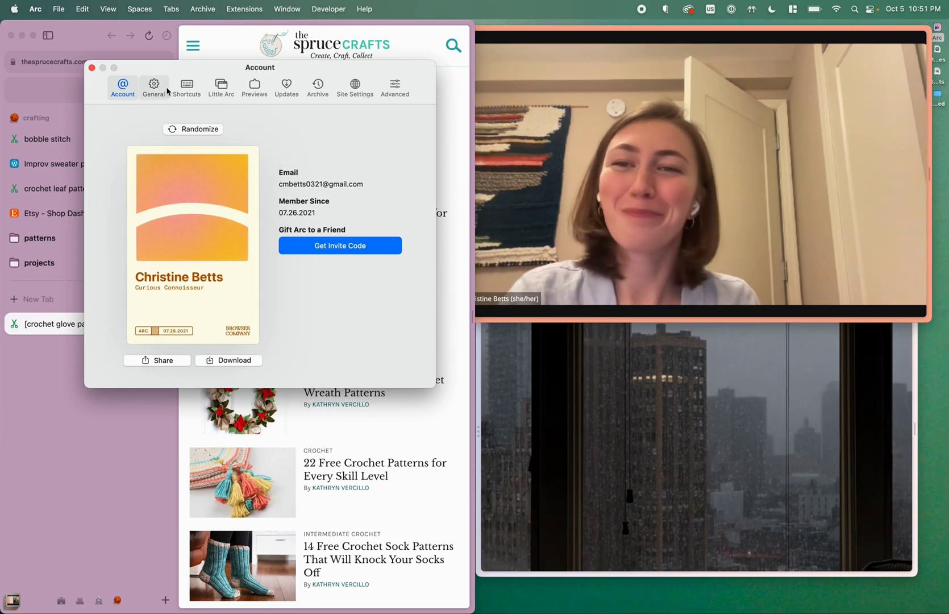
pyautogui.click(165, 89)
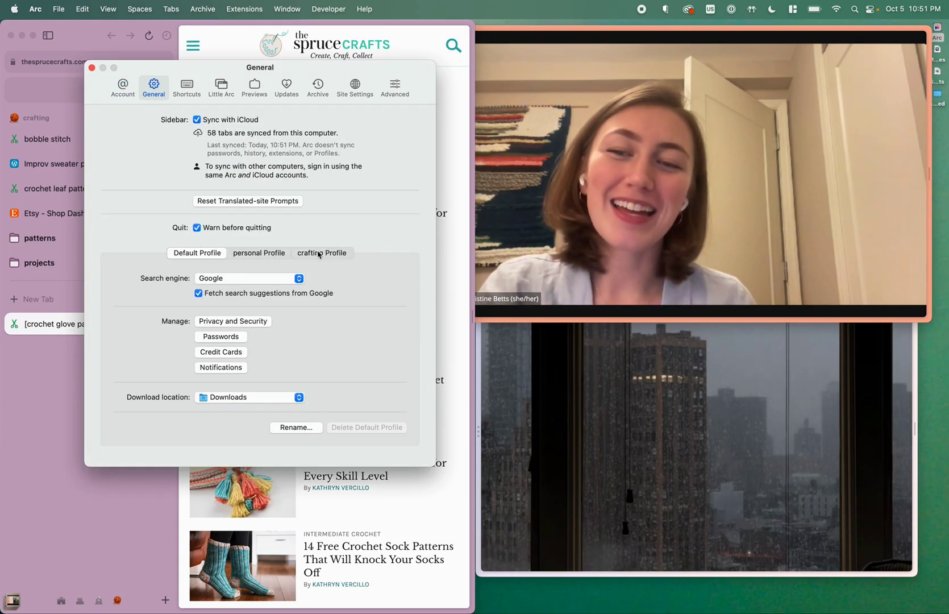
pyautogui.click(320, 253)
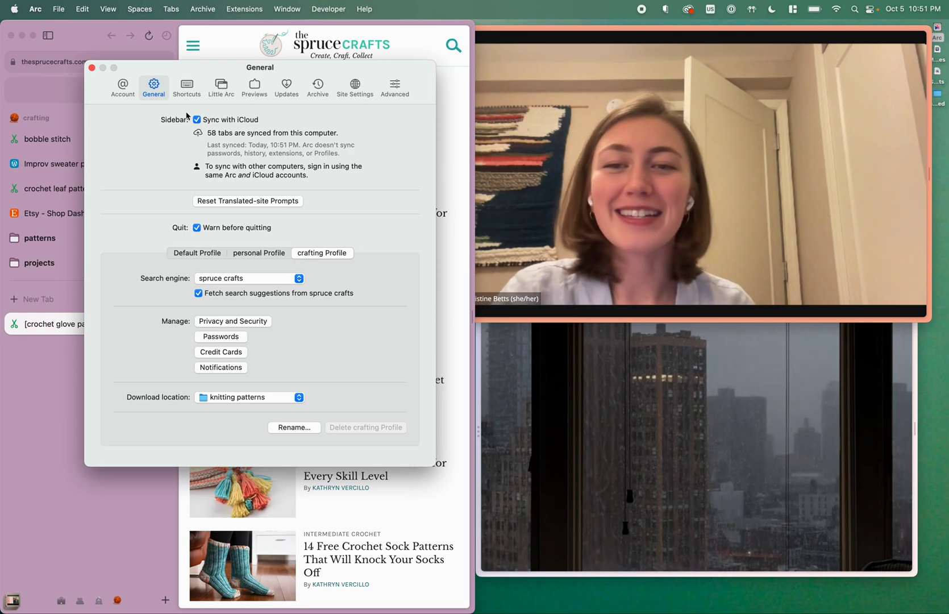
# - Close preferences and create a new empty space named 'demo'
pyautogui.press('super+w')
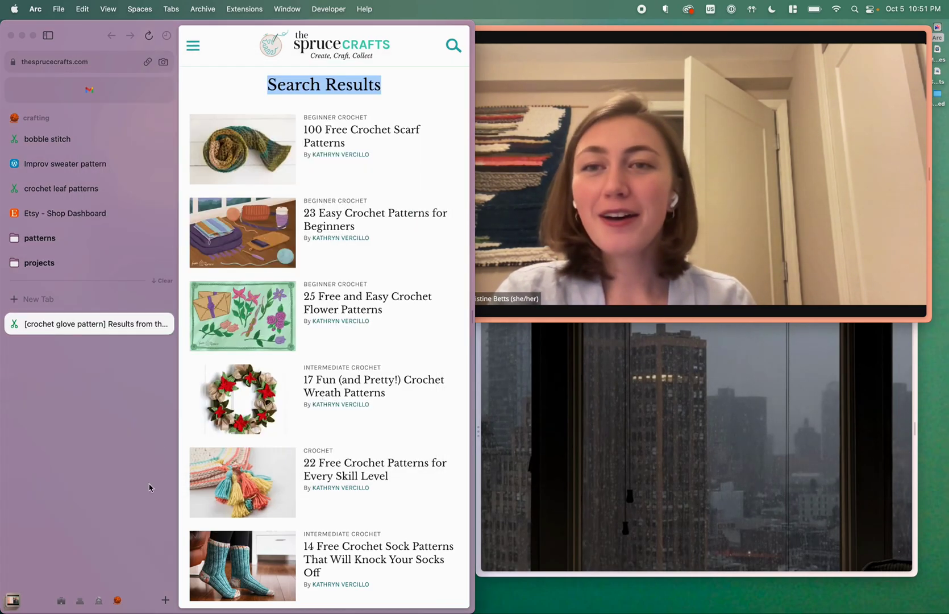
pyautogui.hscroll(5, 123, 469)
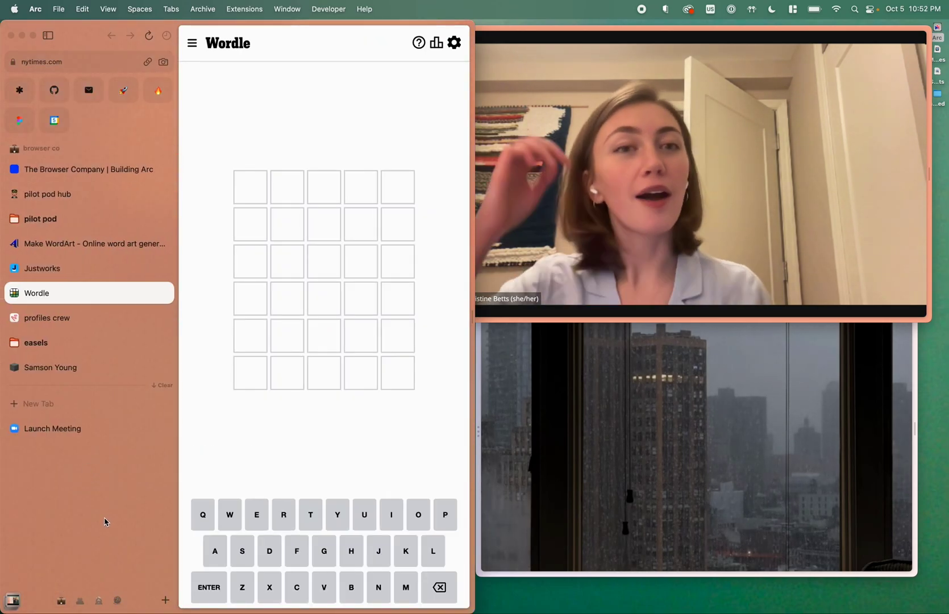
pyautogui.click(164, 599)
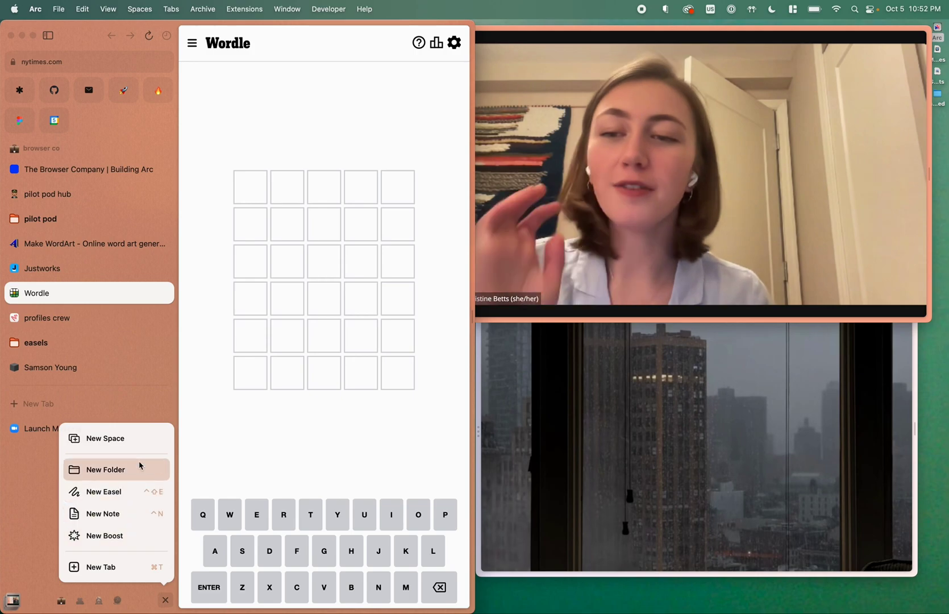
pyautogui.click(137, 439)
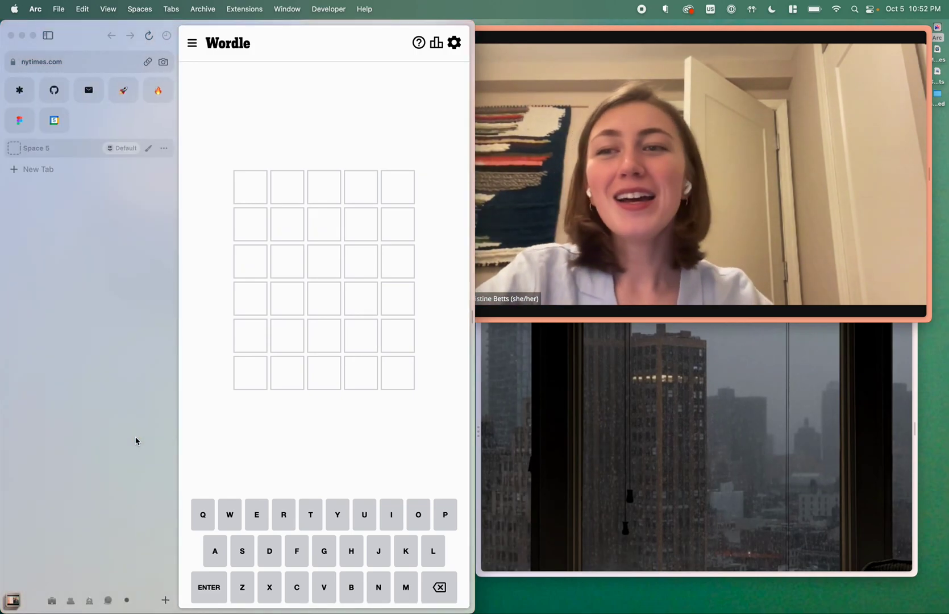
pyautogui.write('demo')
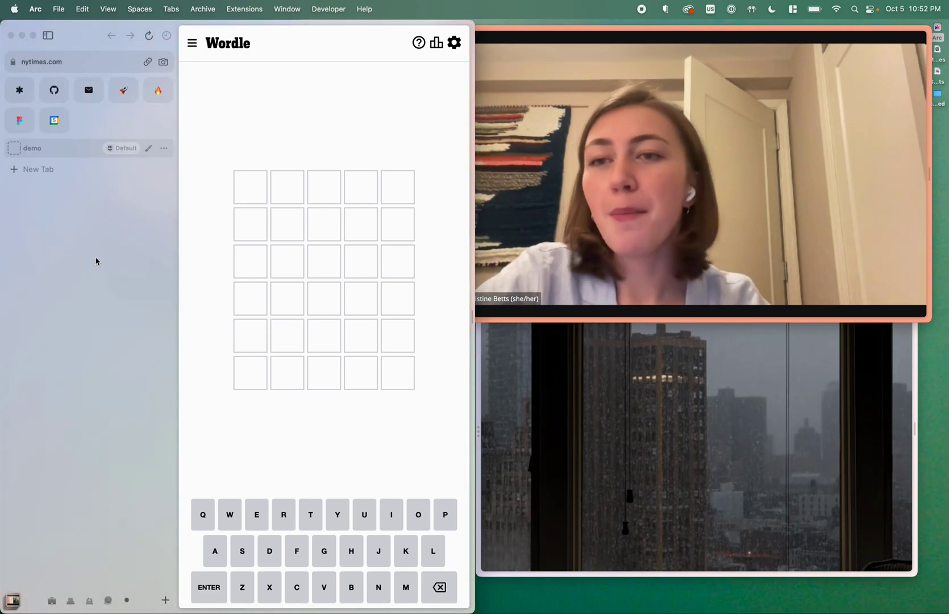
pyautogui.press('Return')
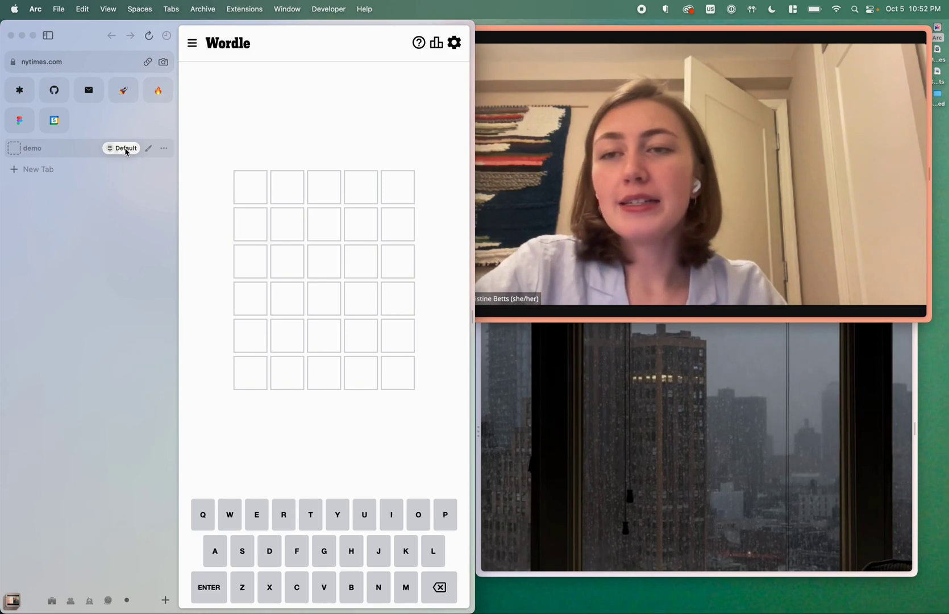
# - Confirm the demo space is attached to the Default profile
pyautogui.click(127, 152)
pyautogui.click(111, 151)
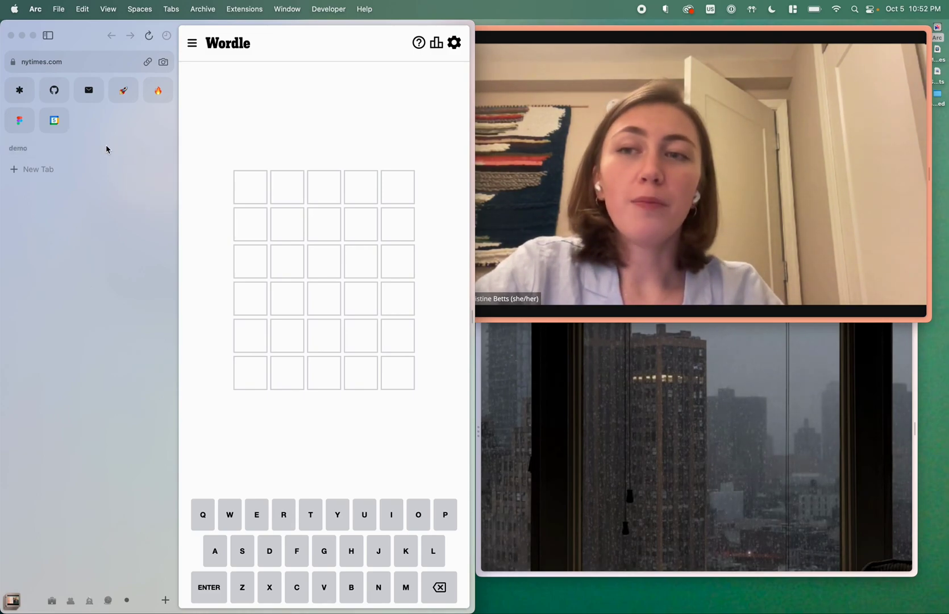
pyautogui.moveTo(109, 151)
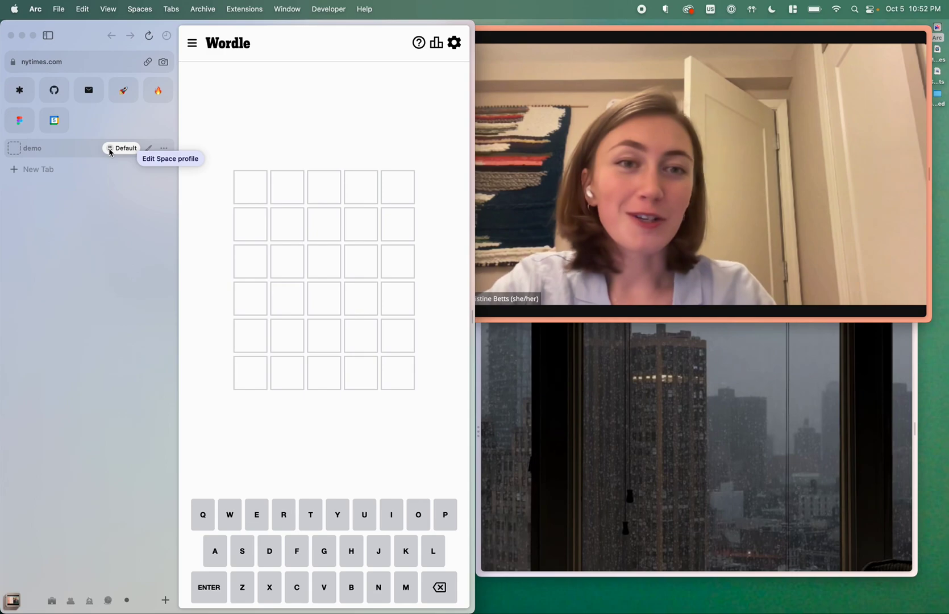
pyautogui.rightClick(140, 246)
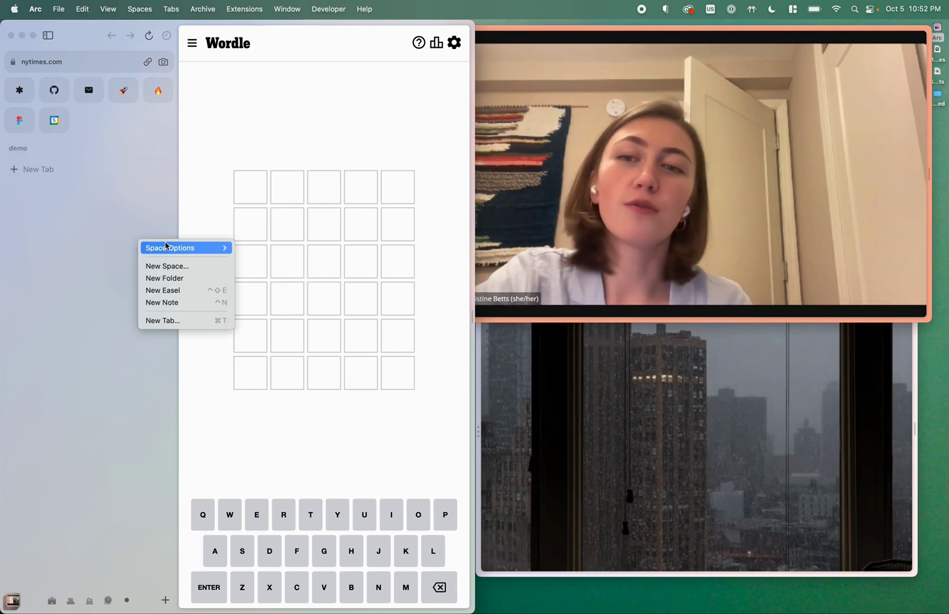
# - Create a new profile named 'test' from the Command Bar and assign the demo space to it
pyautogui.click(97, 243)
pyautogui.press('super+t')
pyautogui.write('new pr')
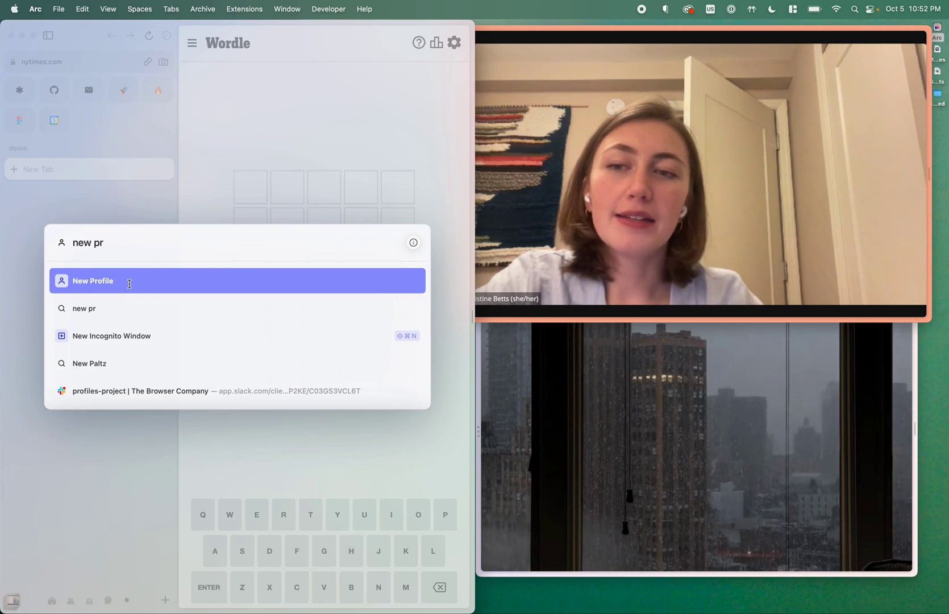
pyautogui.click(125, 278)
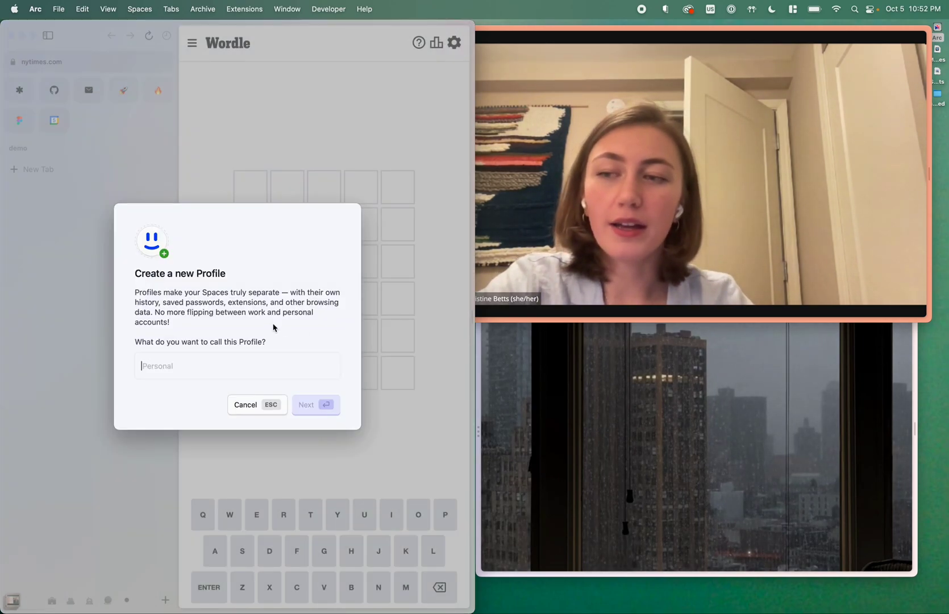
pyautogui.write('d')
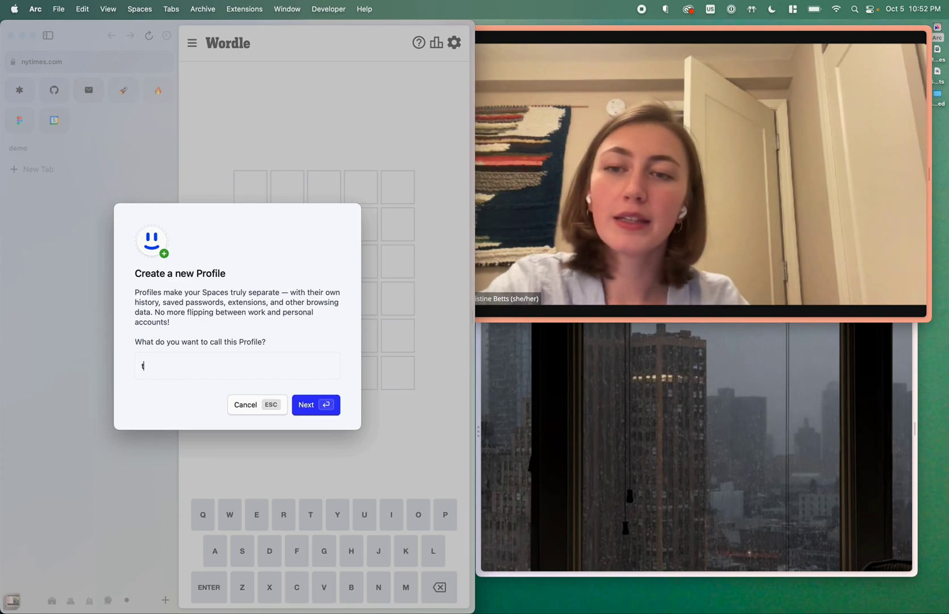
pyautogui.press('Return')
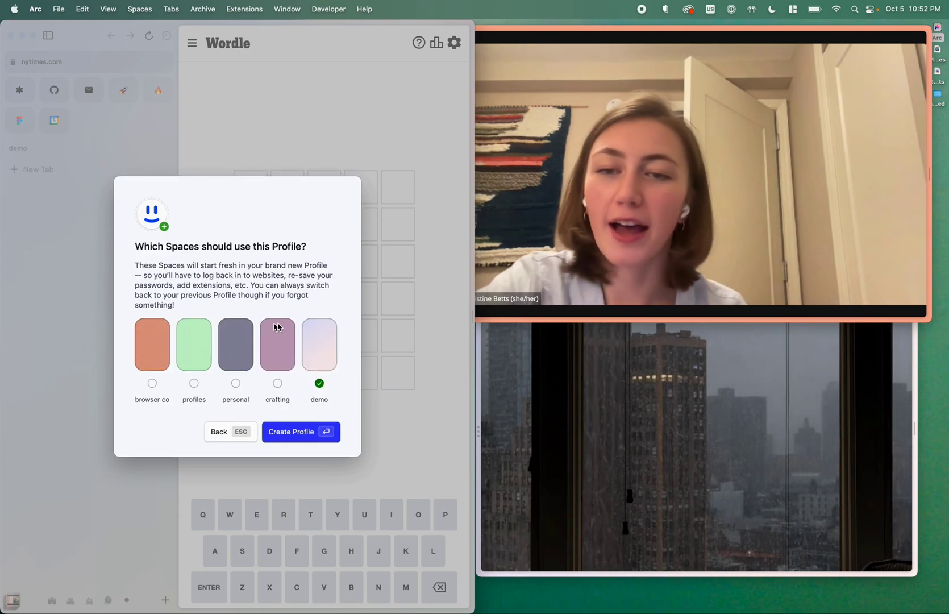
pyautogui.click(301, 431)
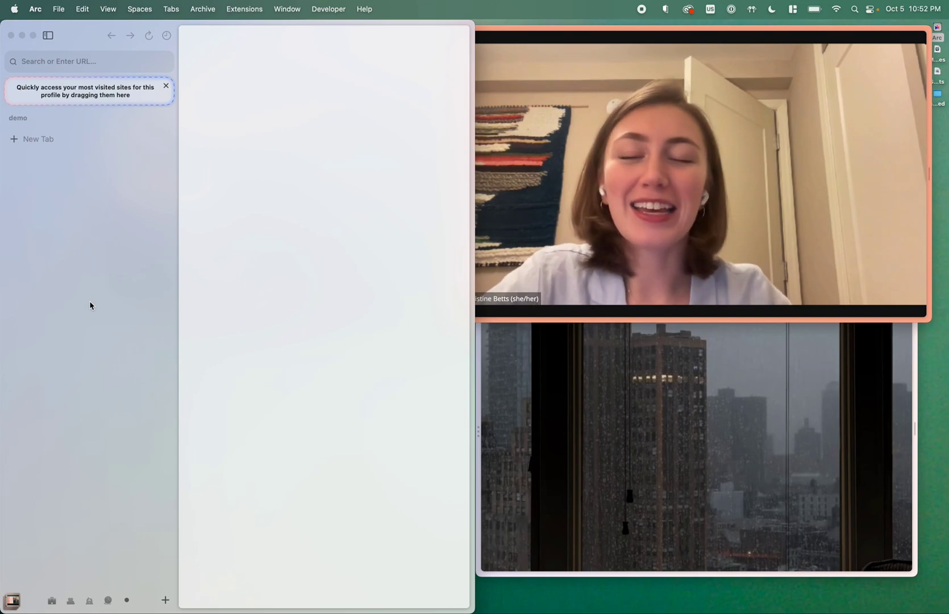
# - Open and dismiss the Command Bar twice, then bring up the Arc menu
pyautogui.press('super+t')
pyautogui.press('Escape')
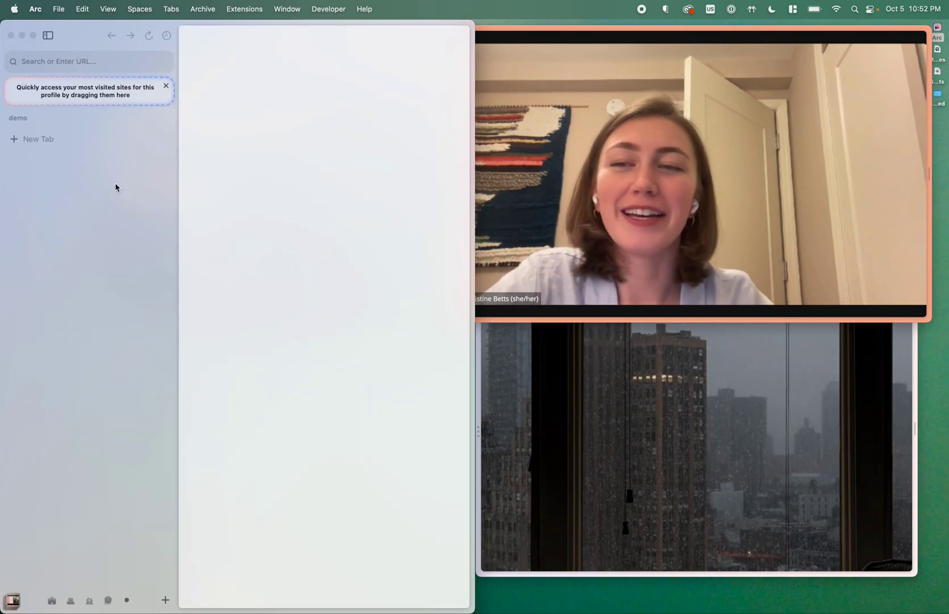
pyautogui.press('super+t')
pyautogui.press('Escape')
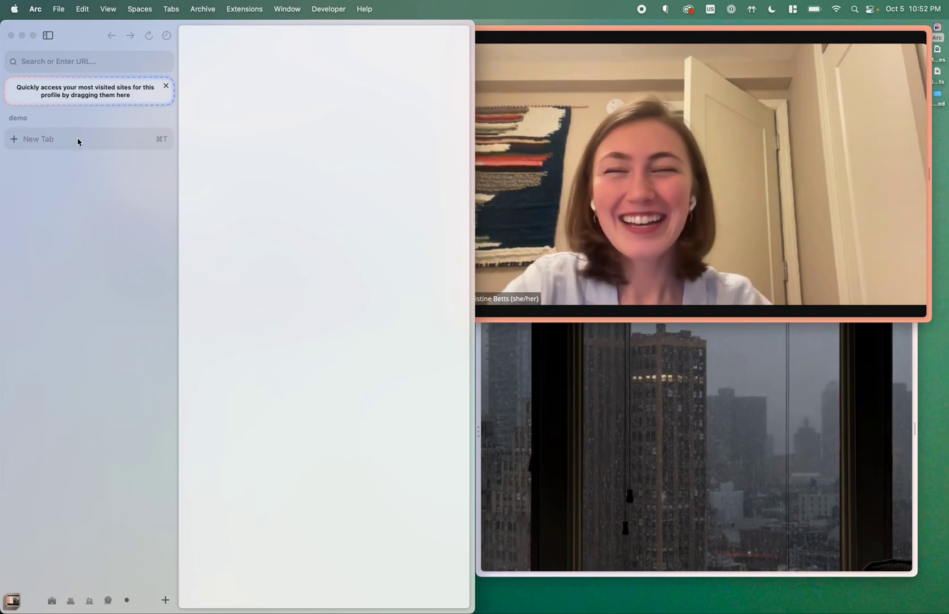
pyautogui.click(36, 3)
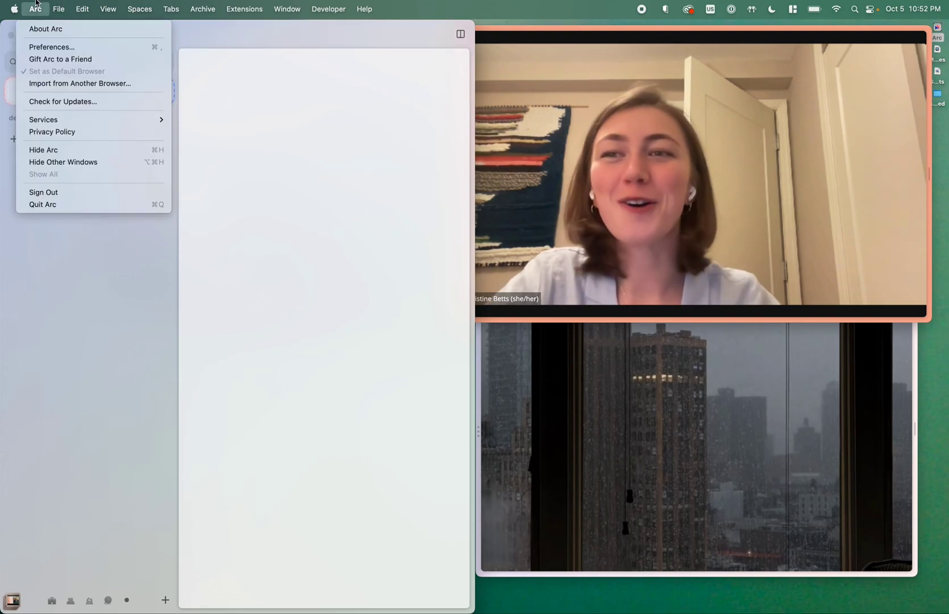
# - Import the personal Chrome profile into a new Arc profile named after the Chrome profile's owner
pyautogui.click(76, 83)
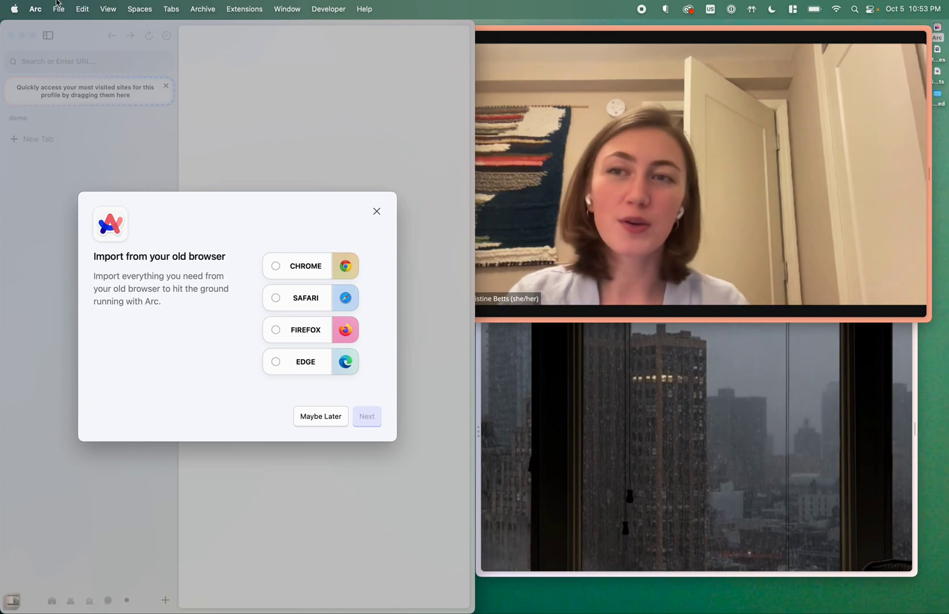
pyautogui.click(293, 274)
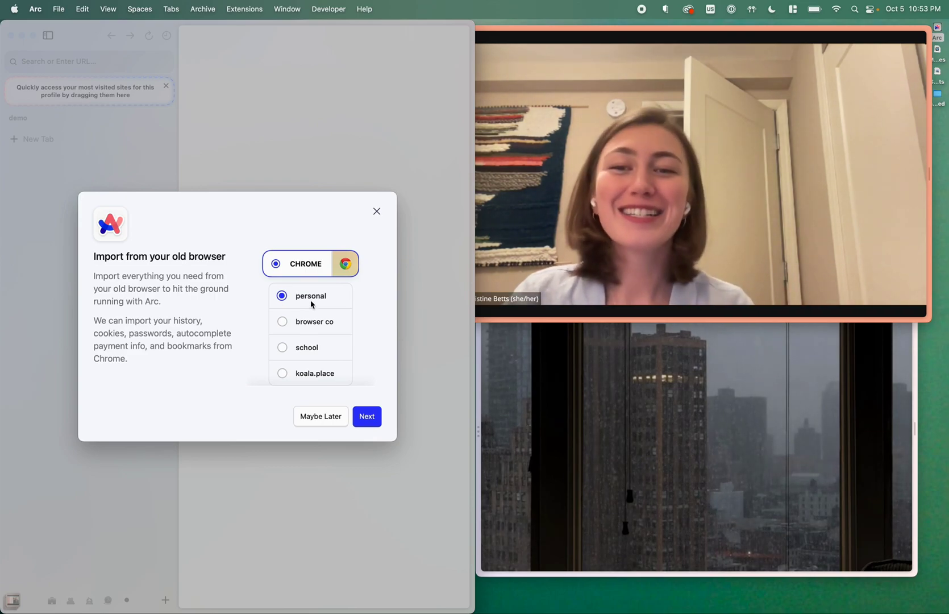
pyautogui.click(368, 417)
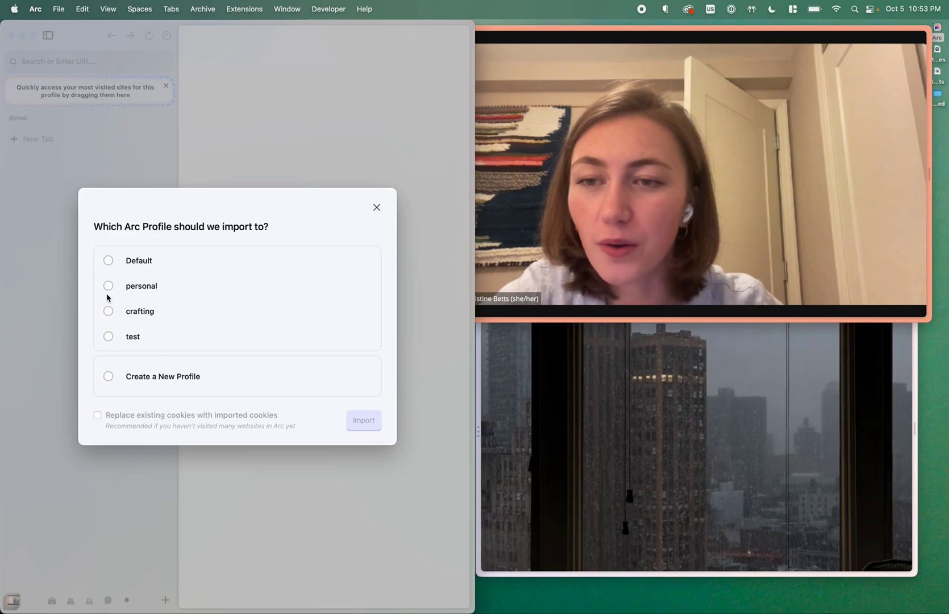
pyautogui.click(108, 377)
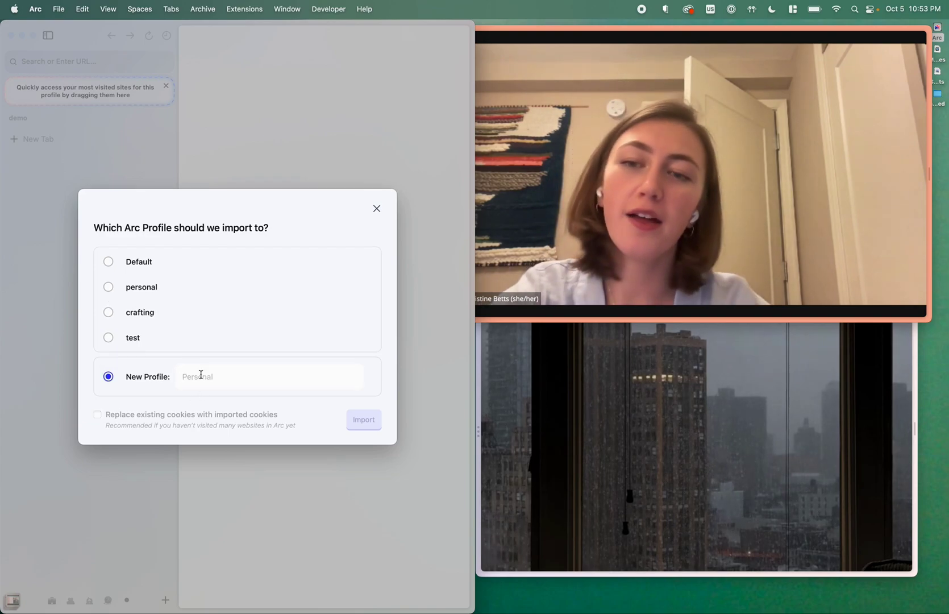
pyautogui.write("christine's chrome profile")
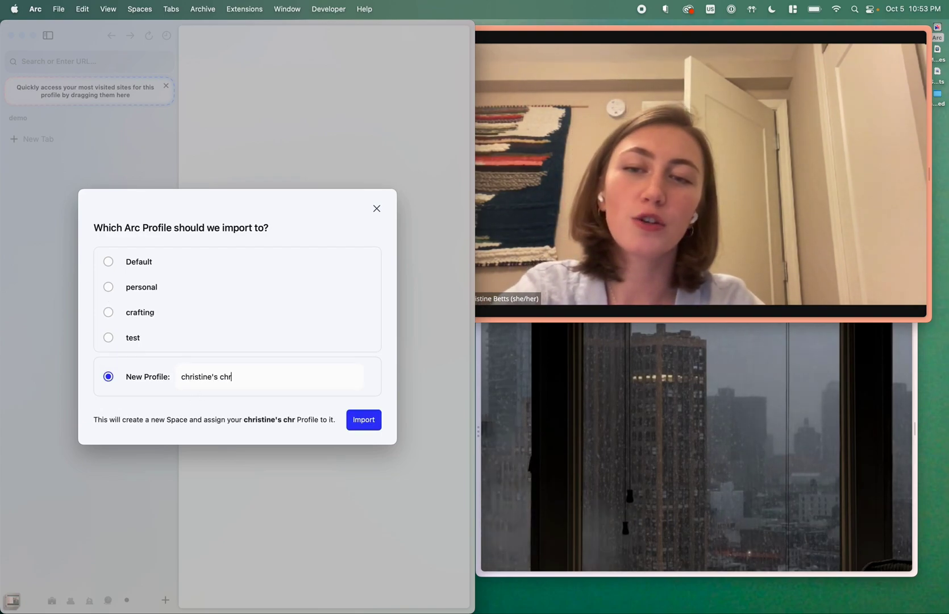
pyautogui.click(361, 426)
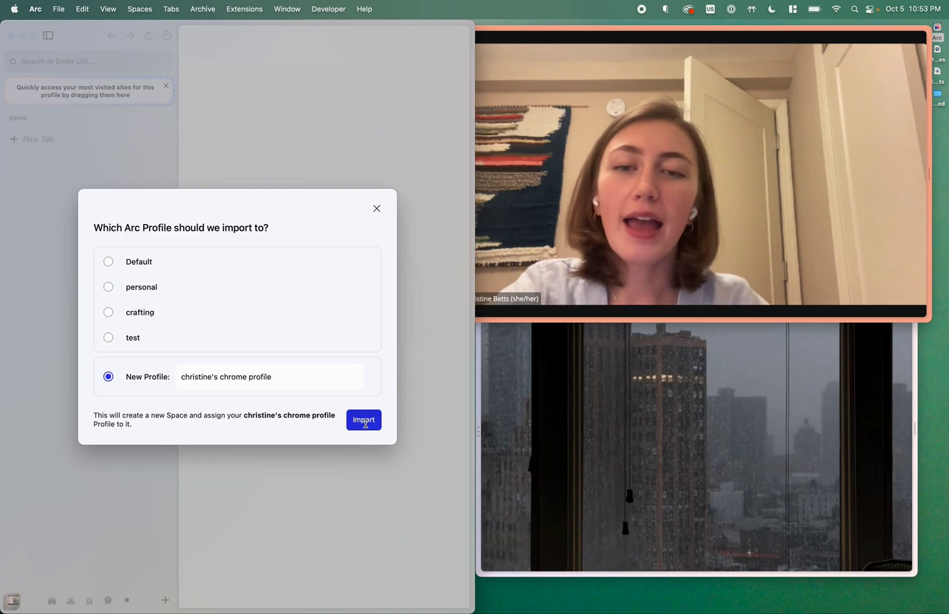
# - Import all Chrome bookmarks, expand the imported folders, and pin thismusicisfalse.com as a favorite
pyautogui.click(146, 253)
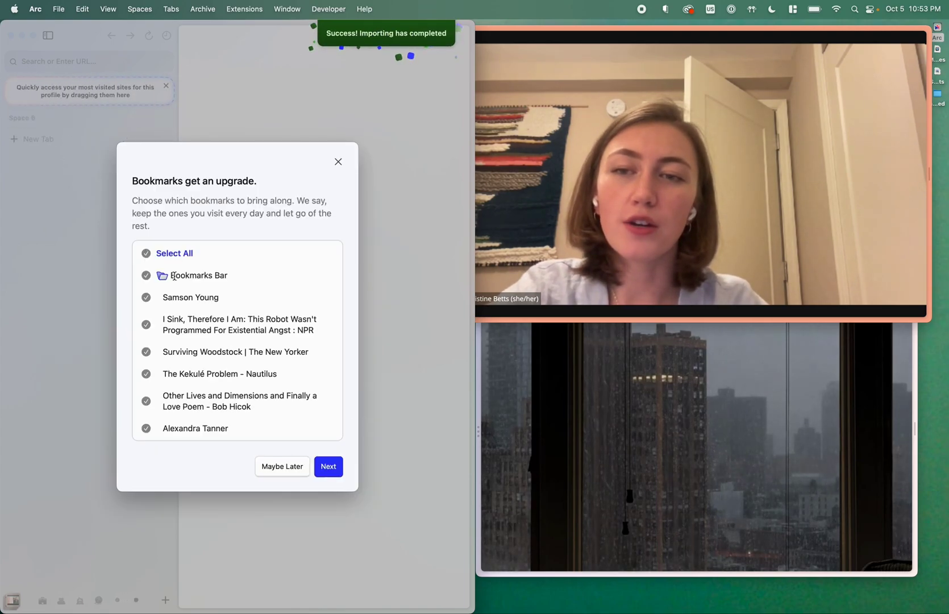
pyautogui.click(335, 471)
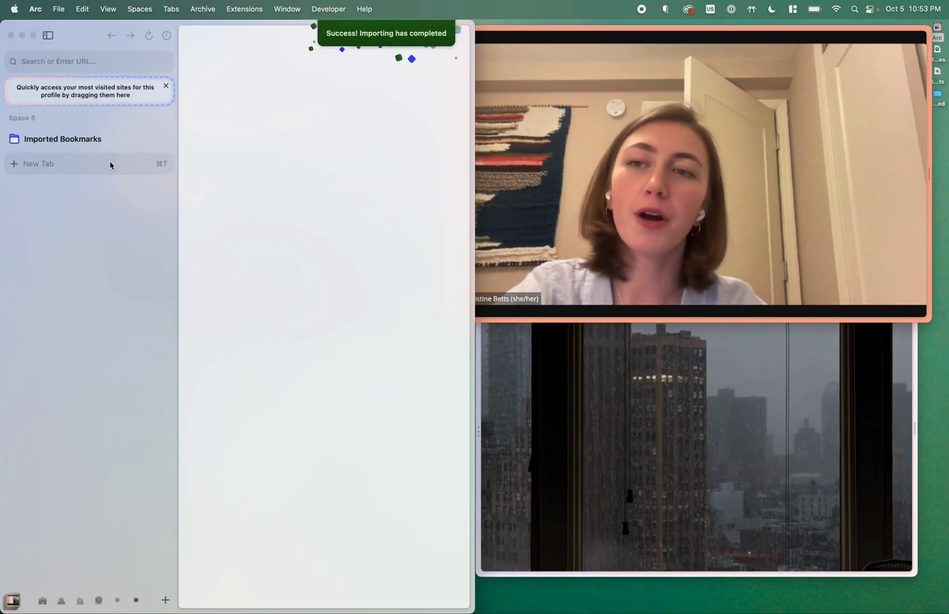
pyautogui.click(111, 142)
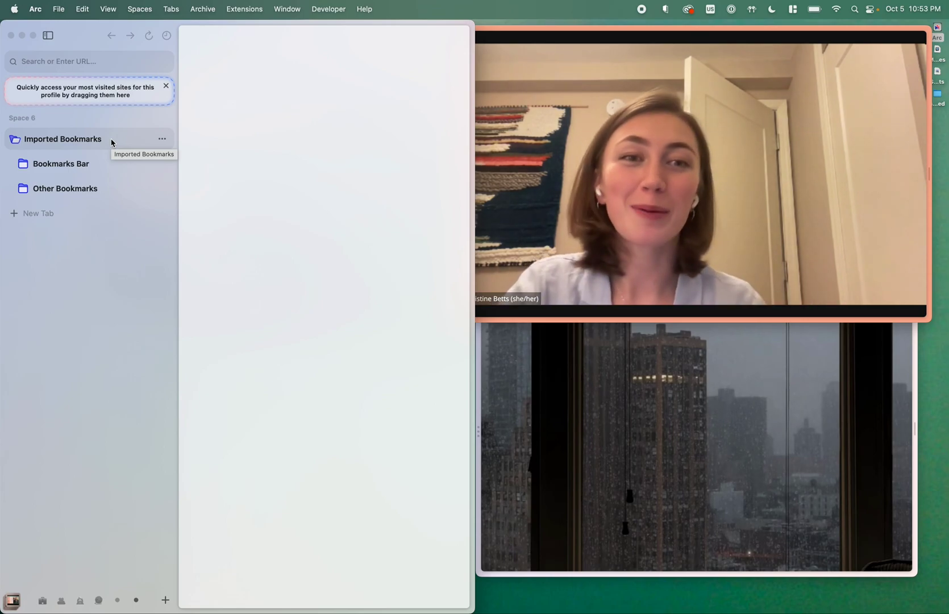
pyautogui.click(133, 118)
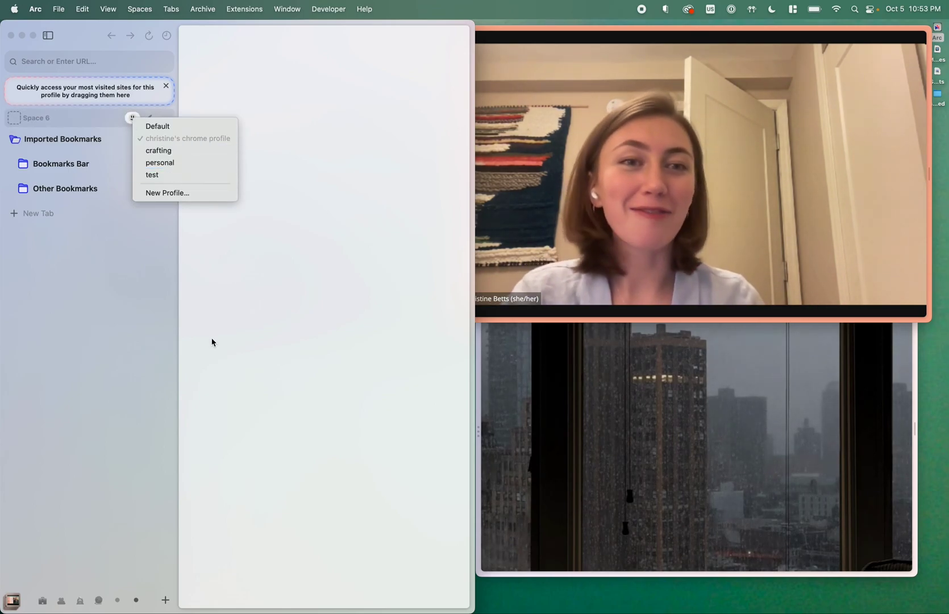
pyautogui.click(118, 344)
pyautogui.click(61, 165)
pyautogui.moveTo(89, 191); pyautogui.dragTo(65, 94)
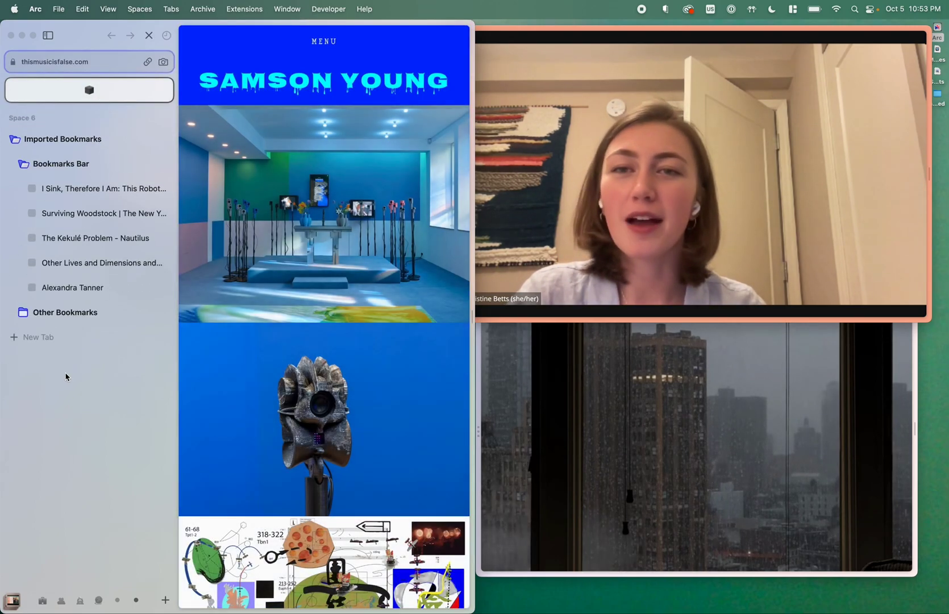
# - Swipe to the browser co space and open the profiles crew easel
pyautogui.hscroll(10, 65, 376)
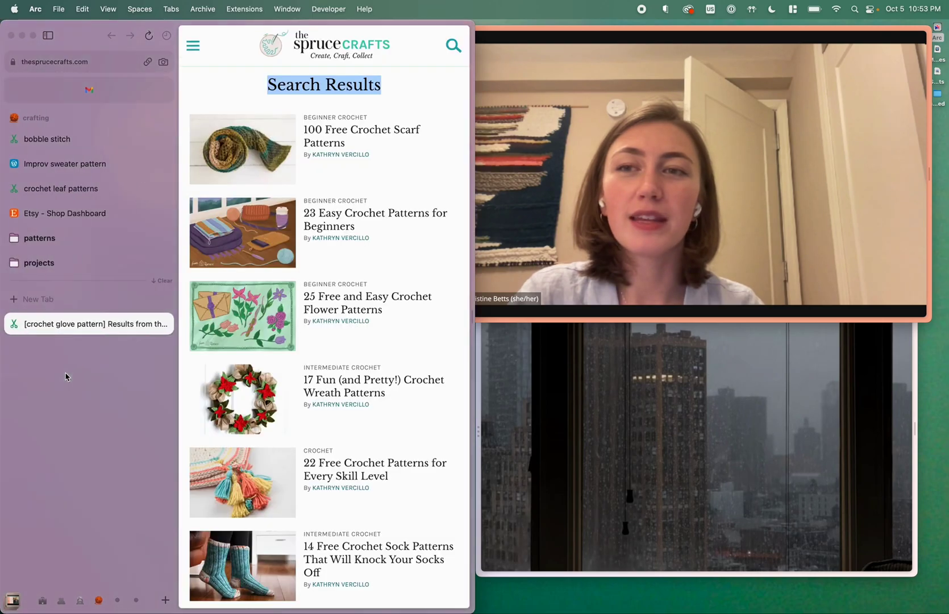
pyautogui.hscroll(10, 65, 376)
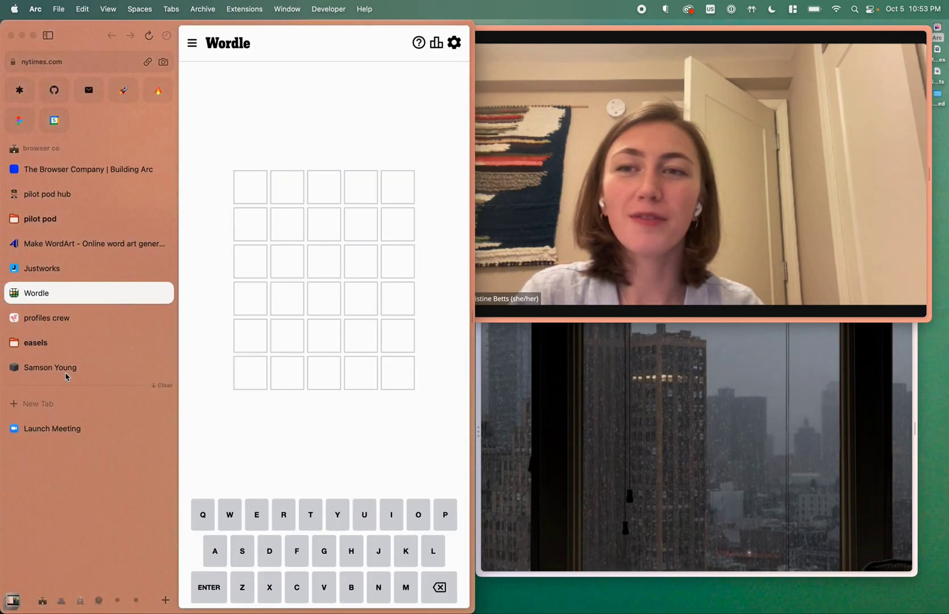
pyautogui.click(102, 320)
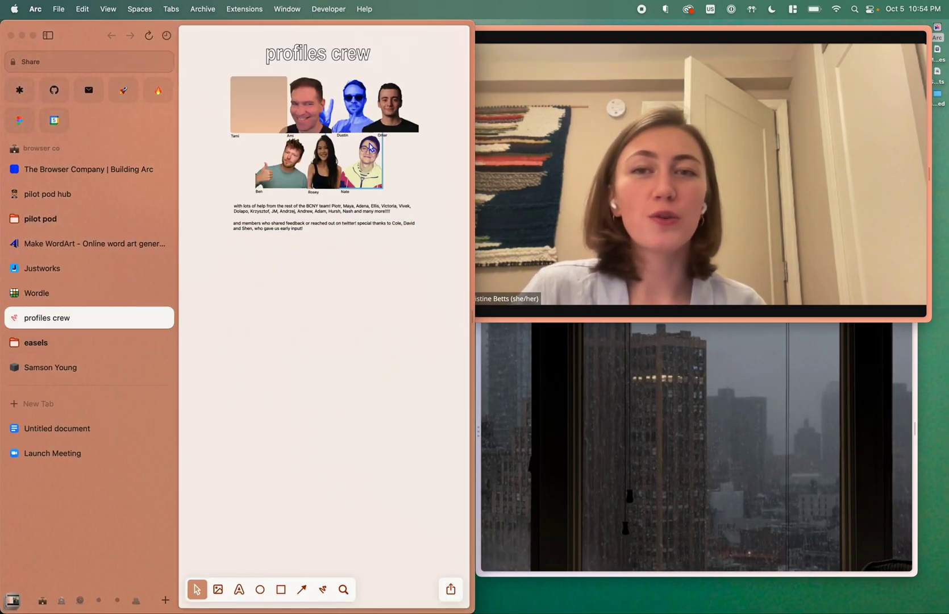
# - Toggle the sidebar off so the profiles crew easel spans the full window
pyautogui.click(48, 36)
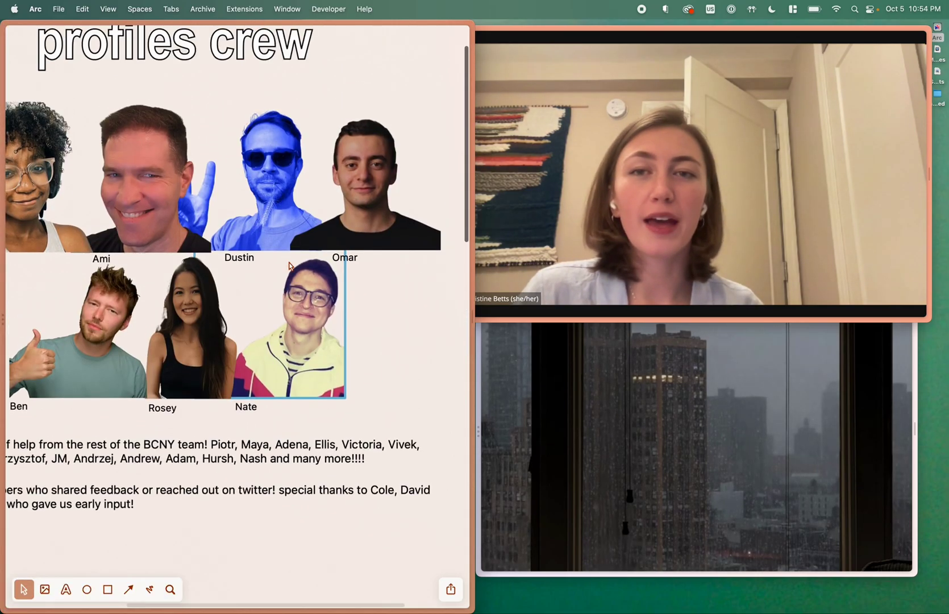